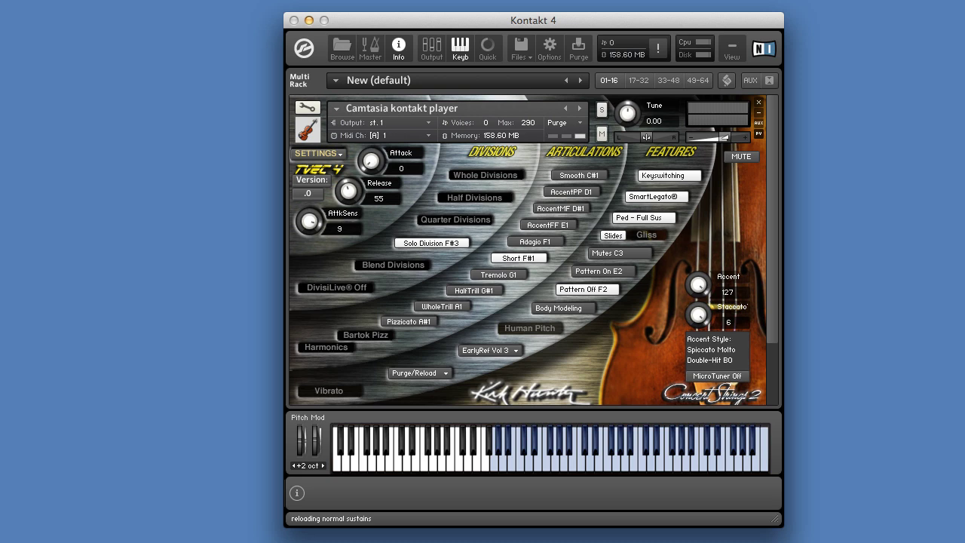
- Compare the Smooth articulation with Short, and step the Staccato style of Short through 1 (Marcato) to 3 (Spiccato)
left_click(564, 180)
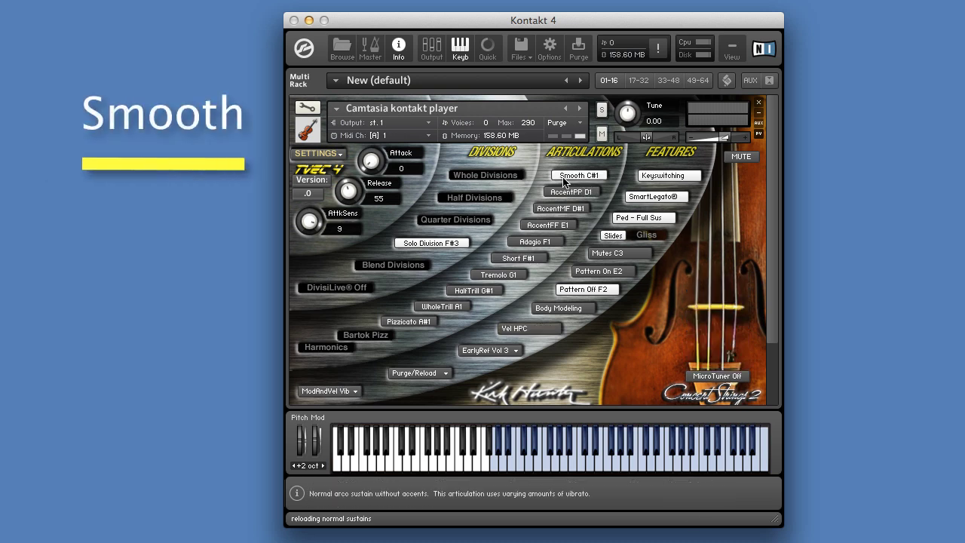
left_click(507, 259)
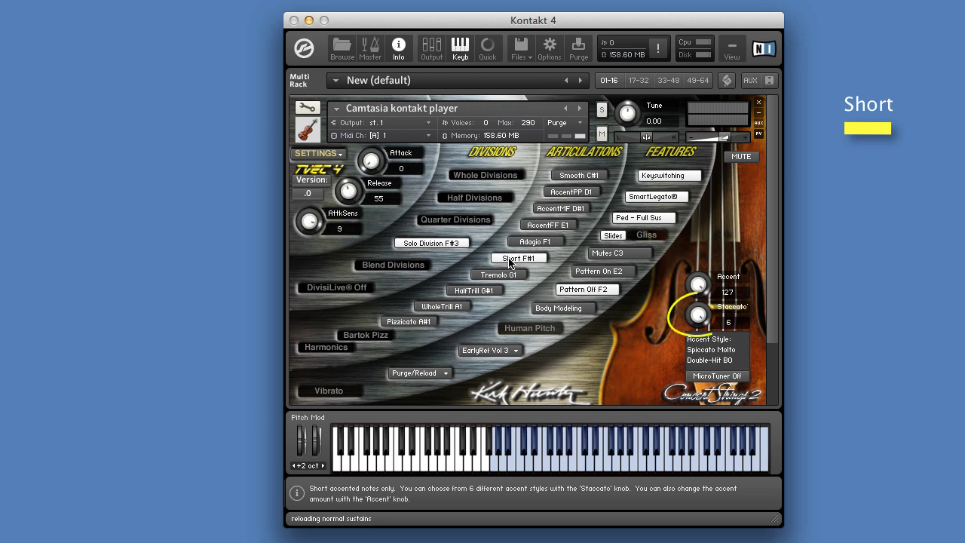
mouse_move(695, 324)
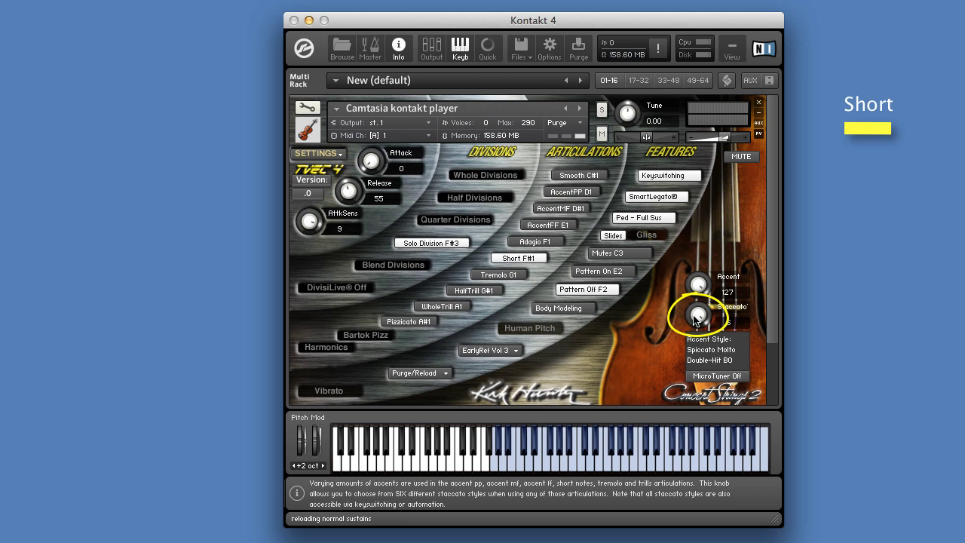
left_click_drag(695, 320, 690, 494)
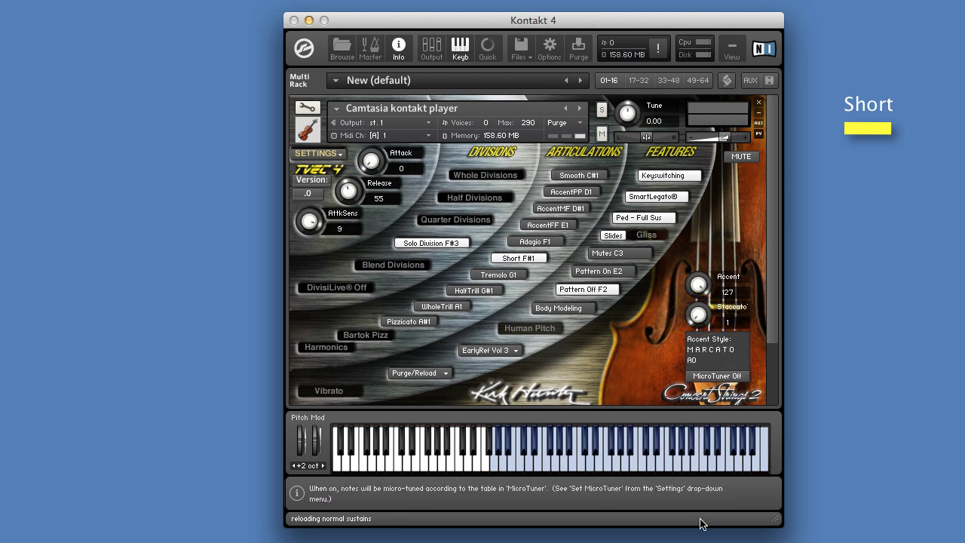
left_click_drag(697, 310, 701, 295)
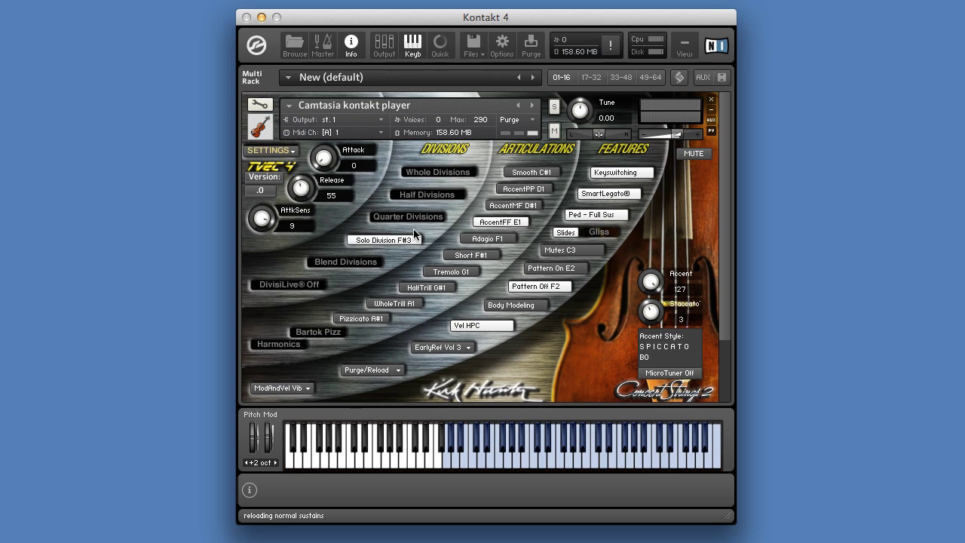
- Purge the Smooth samples from the instrument and select the AccentPP D1 articulation
left_click(370, 370)
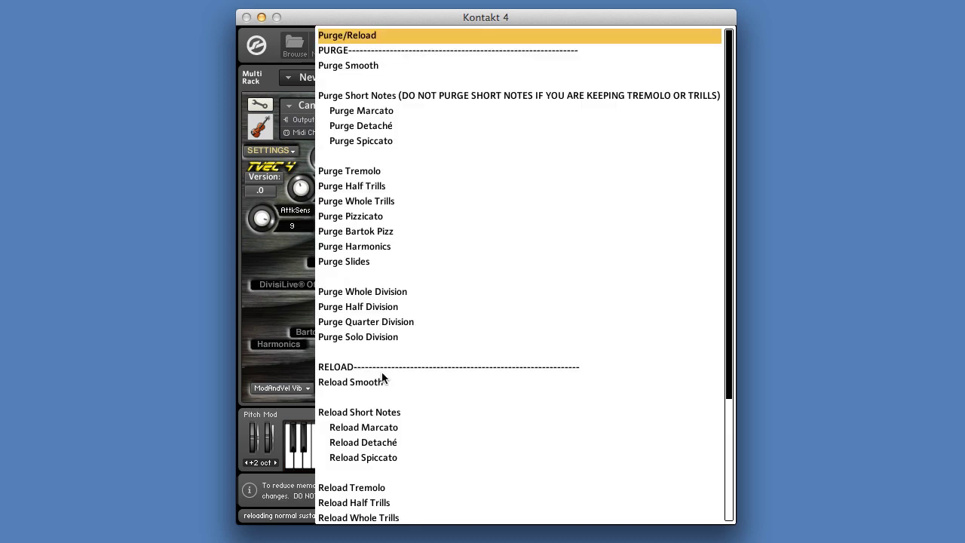
left_click(410, 67)
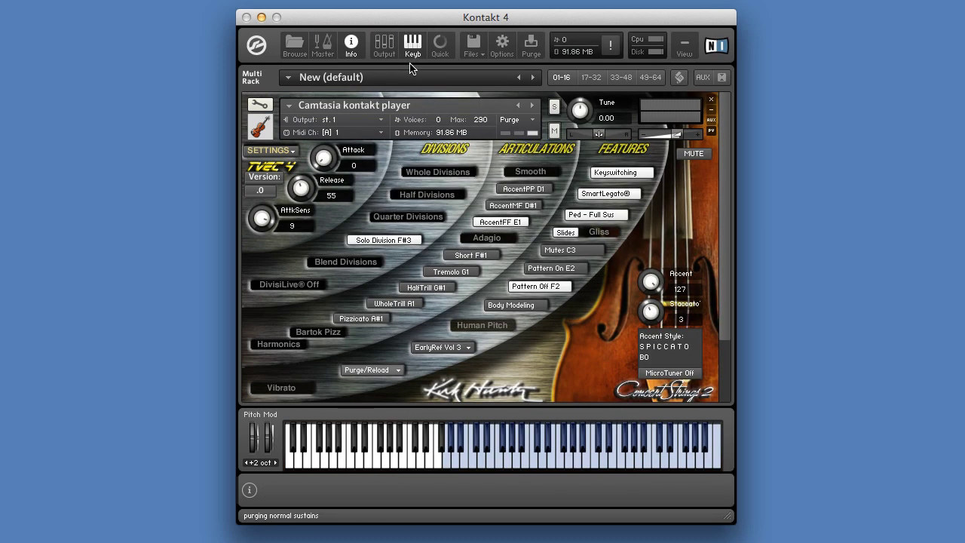
mouse_move(518, 193)
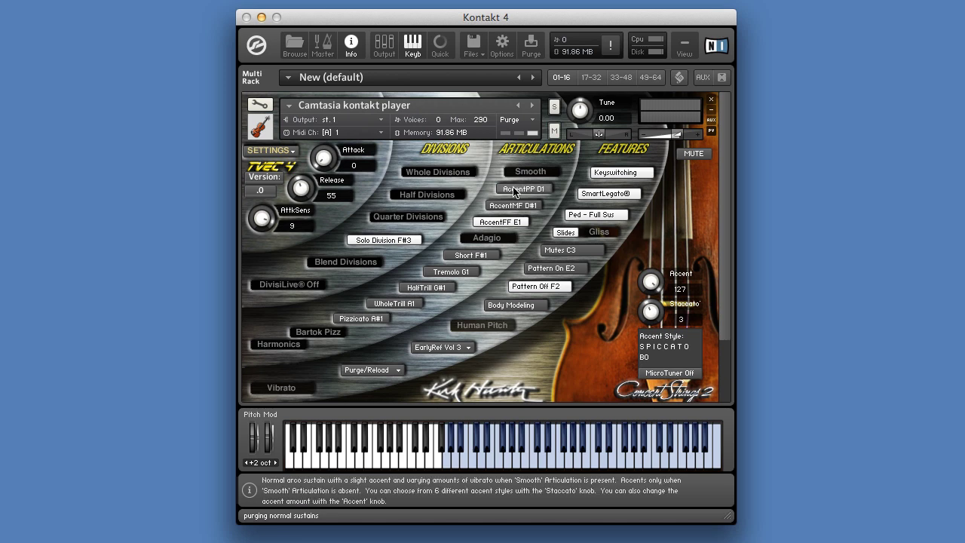
left_click(501, 192)
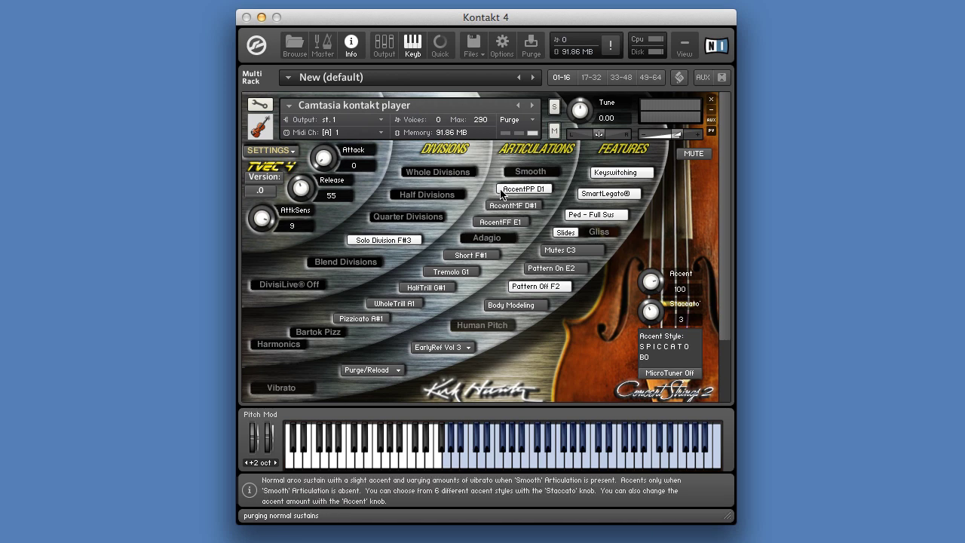
- Play several notes with the AccentPP articulation, compare it with the stronger accent articulations, and return to AccentPP
left_click_drag(523, 460, 562, 465)
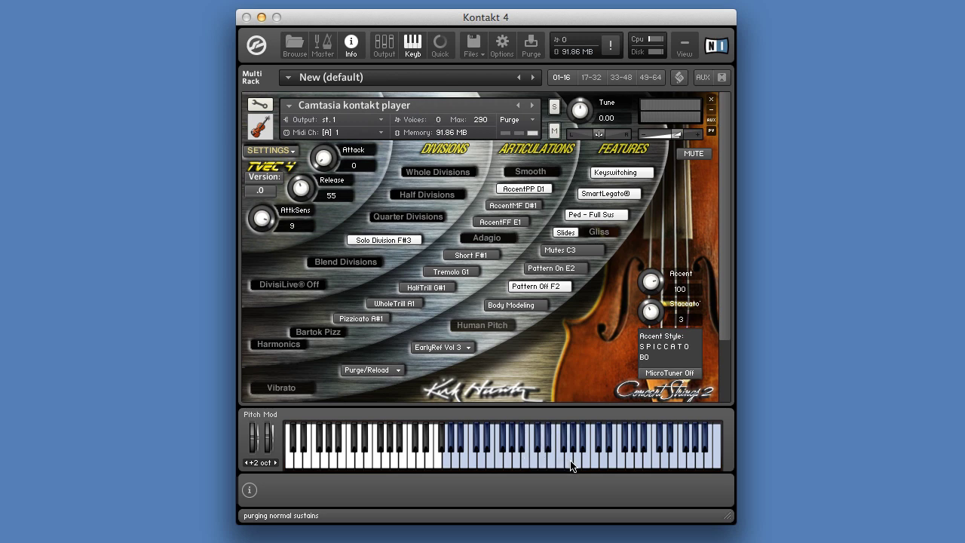
left_click(584, 456)
left_click(613, 464)
left_click(507, 209)
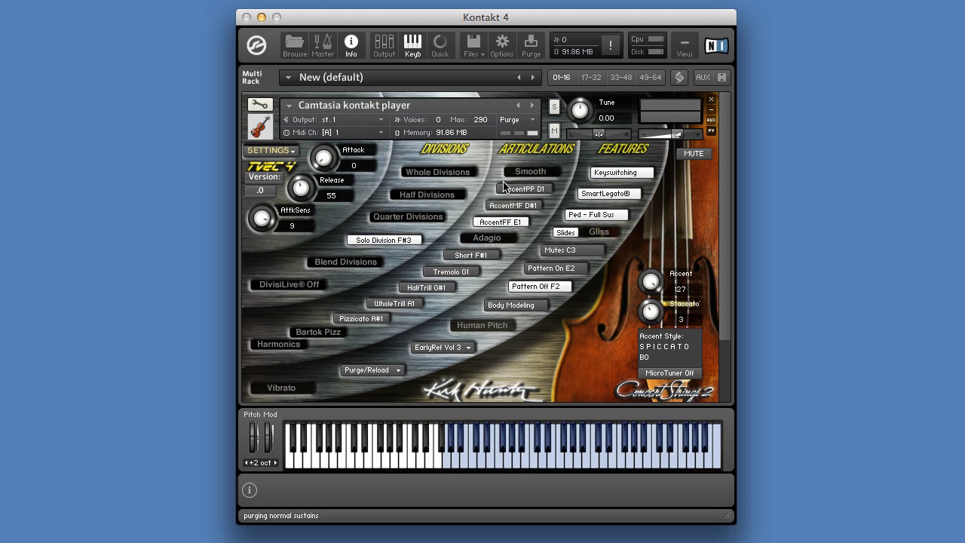
left_click(503, 190)
- Adjust the AccentPP articulation by lowering Accent to 72, setting the Staccato style to 1 (Marcato), and raising Accent to 127
mouse_move(655, 290)
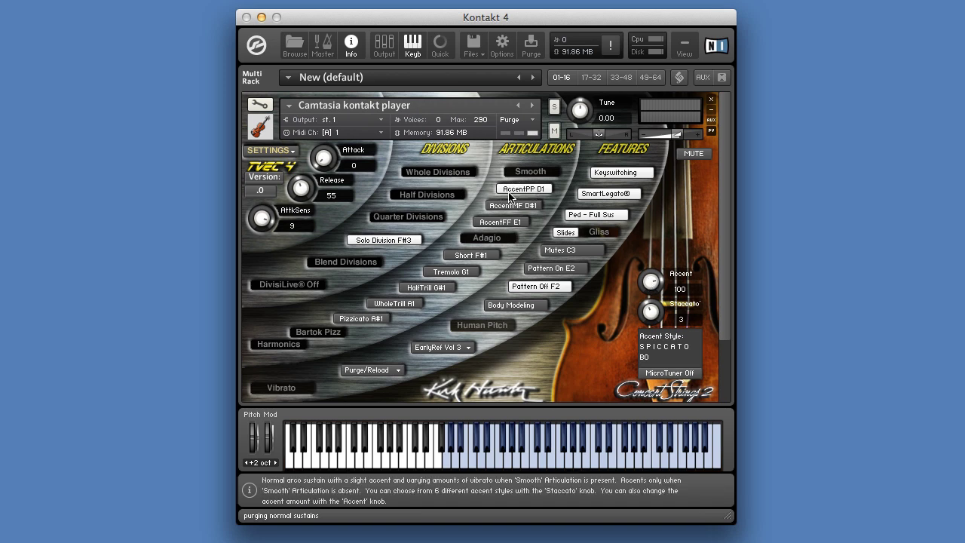
left_click_drag(650, 287, 646, 324)
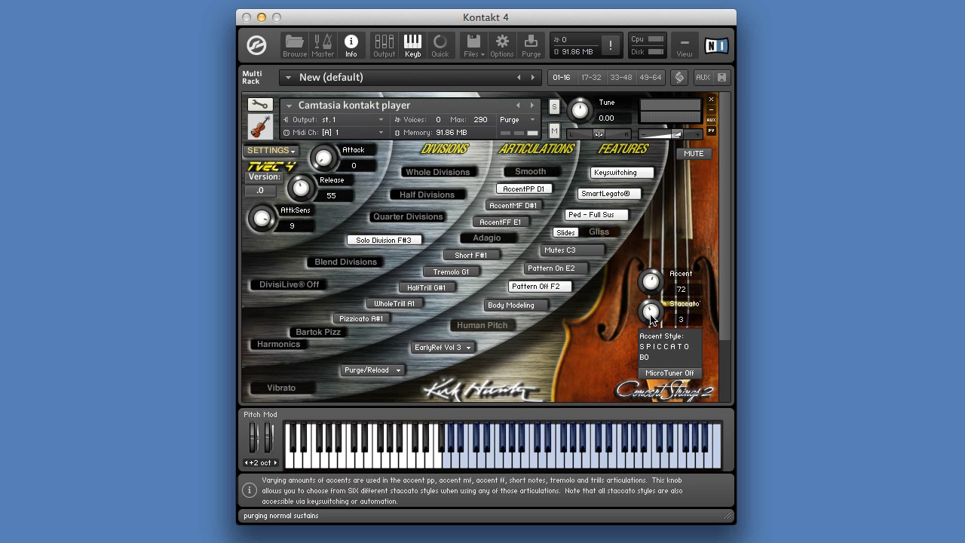
mouse_move(650, 313)
left_mouse_down()
mouse_move(648, 340)
mouse_move(651, 282)
mouse_move(653, 332)
left_mouse_up()
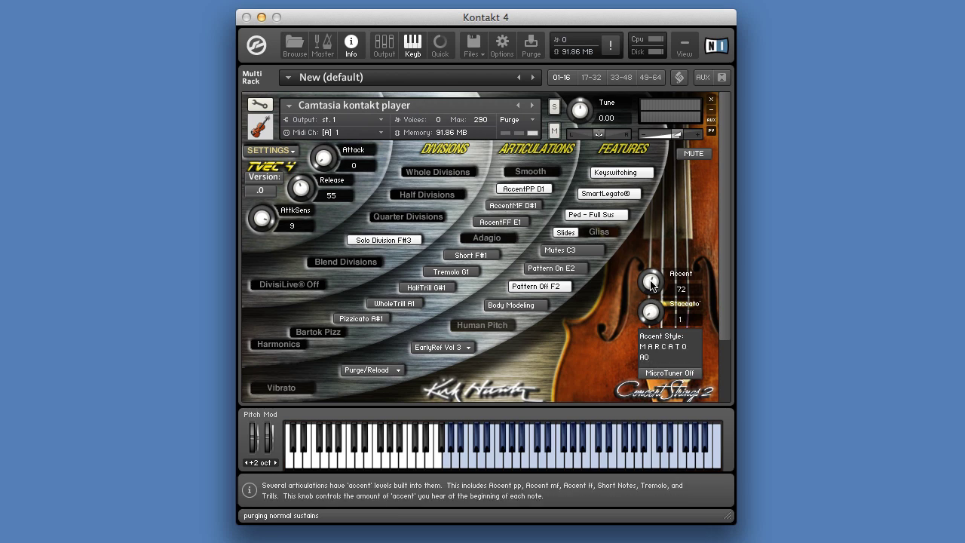
left_click_drag(652, 282, 648, 195)
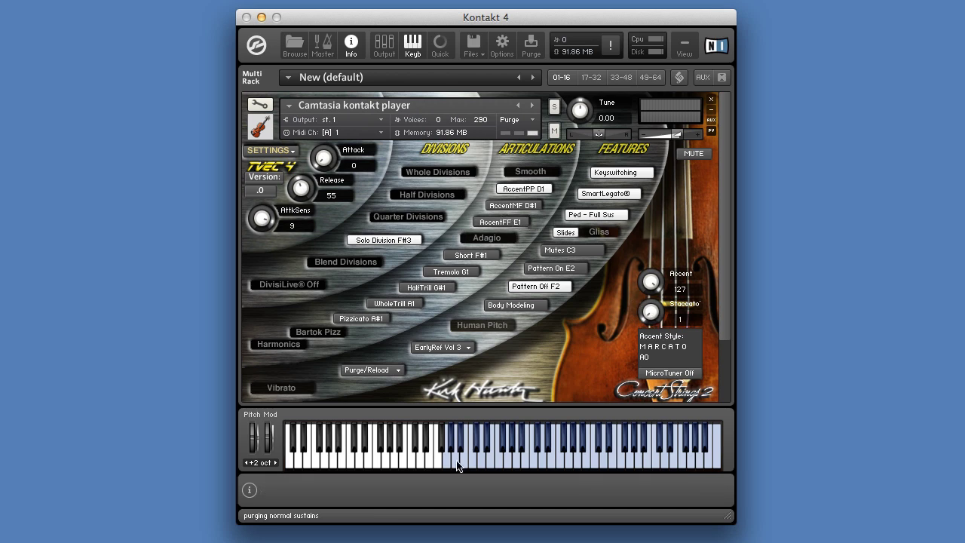
- Play four descending notes on the virtual keyboard to hear the Marcato accent at full strength
left_click(606, 460)
left_click(567, 461)
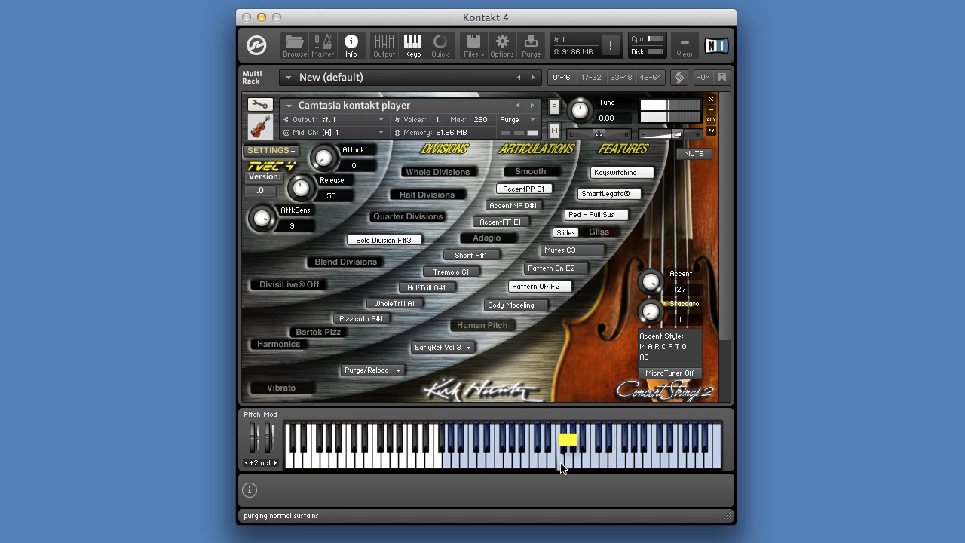
left_click(526, 465)
left_click(497, 464)
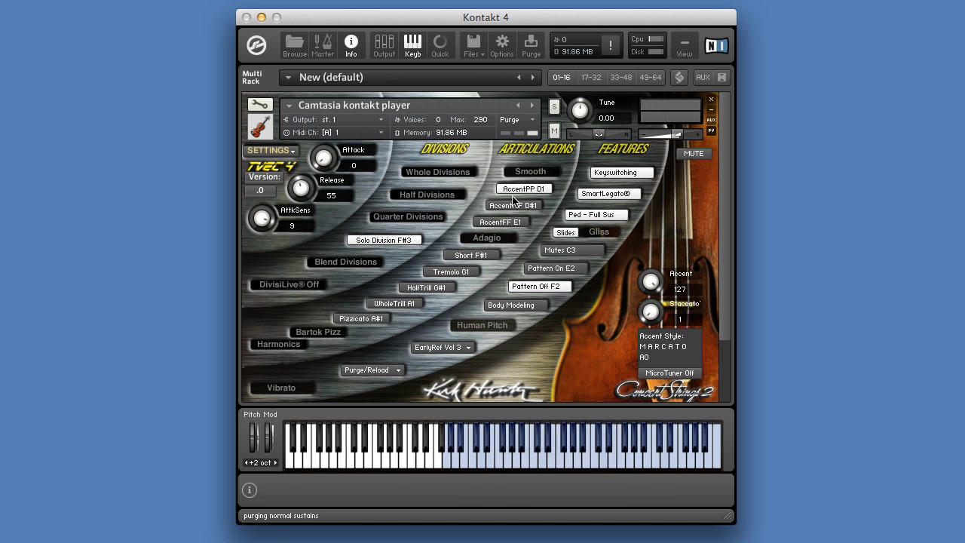
- Lower the Accent amount to 60 and use the AccentMF D#1 articulation with the Staccato style set to 2 (Detache)
left_click_drag(650, 280, 652, 300)
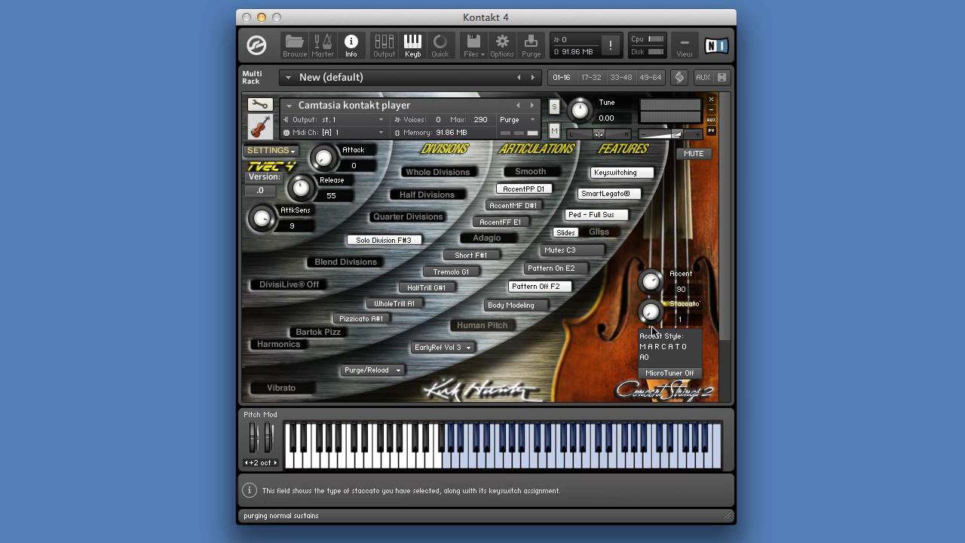
left_click_drag(651, 354, 649, 367)
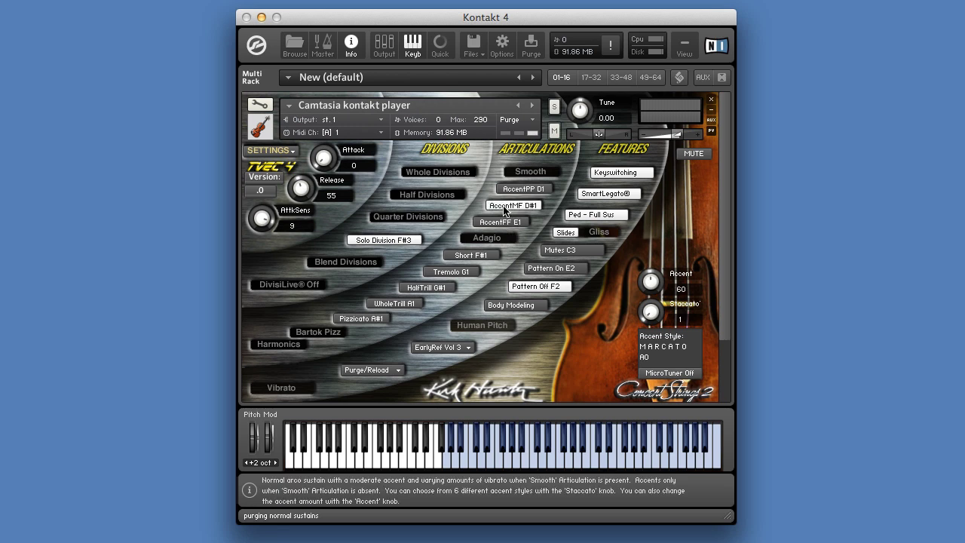
left_click_drag(647, 309, 649, 292)
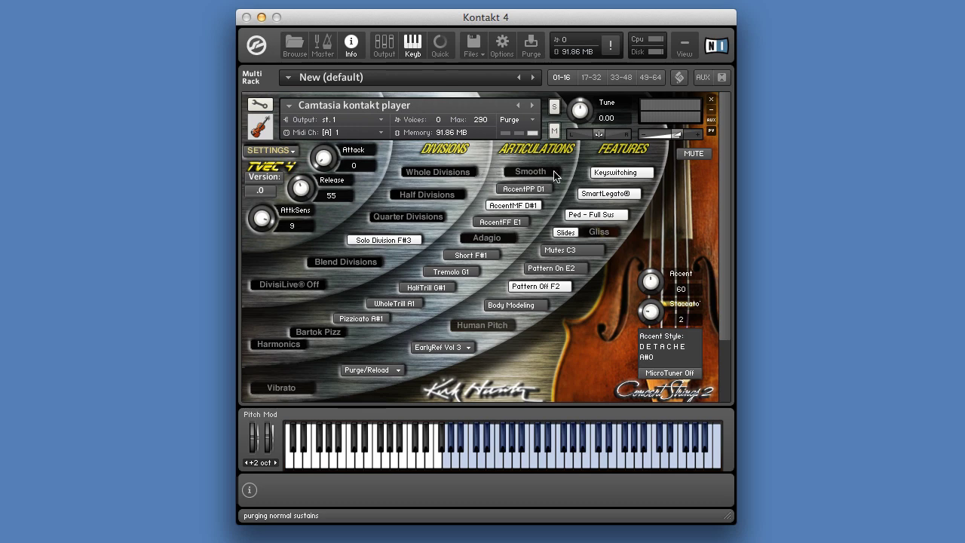
- Reload the Smooth samples and switch the articulation to AccentFF E1
left_click(373, 370)
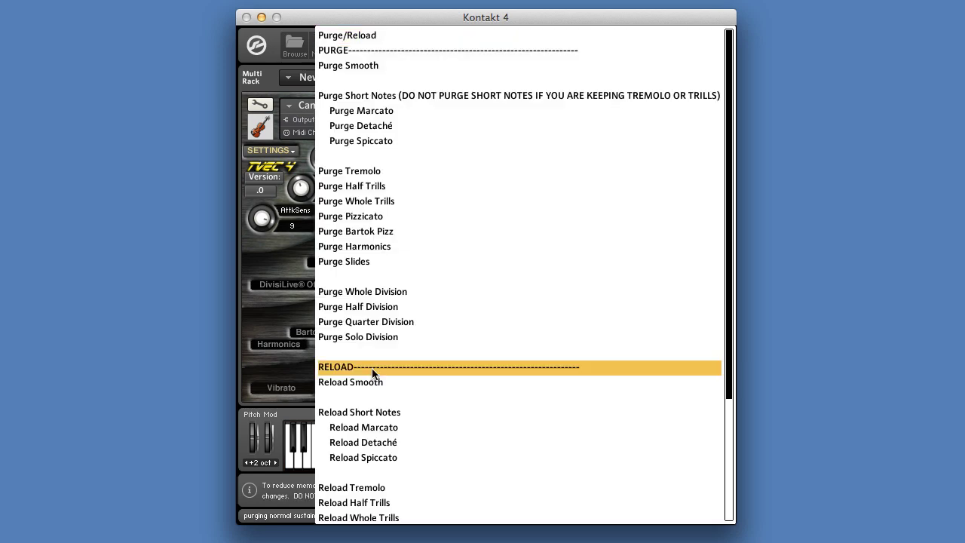
left_click(357, 384)
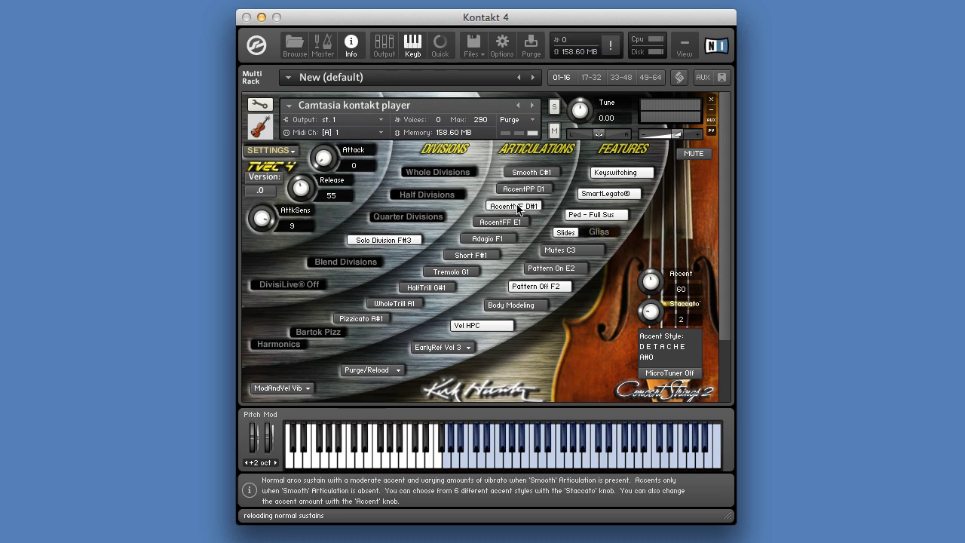
left_click(515, 222)
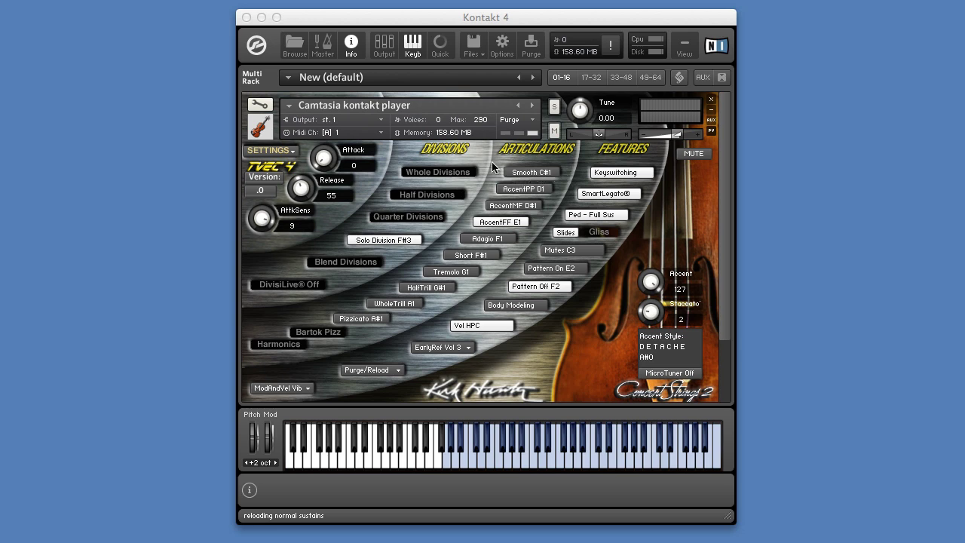
- Set the Attack to 127, select the Adagio F1 articulation, and play a short phrase on the virtual keyboard
left_click_drag(323, 157, 324, 139)
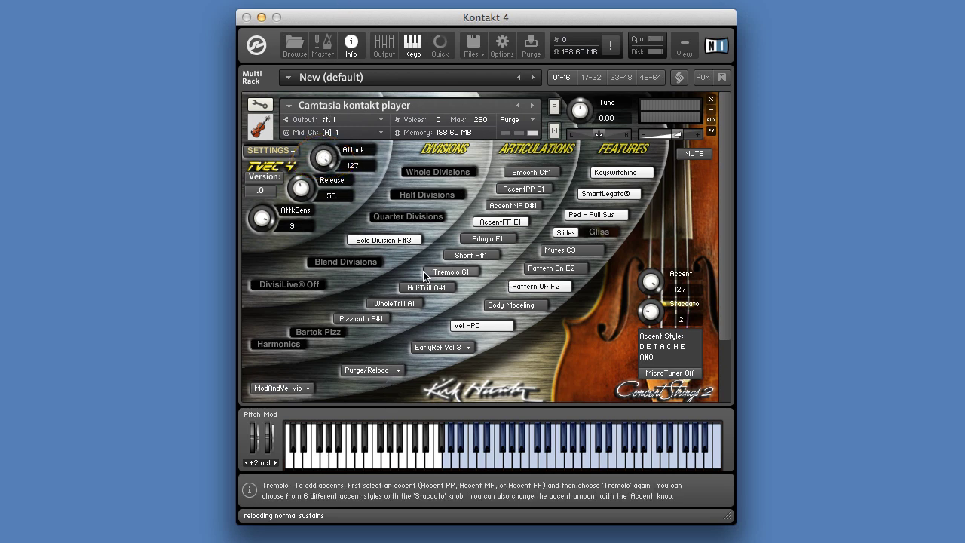
left_click(483, 241)
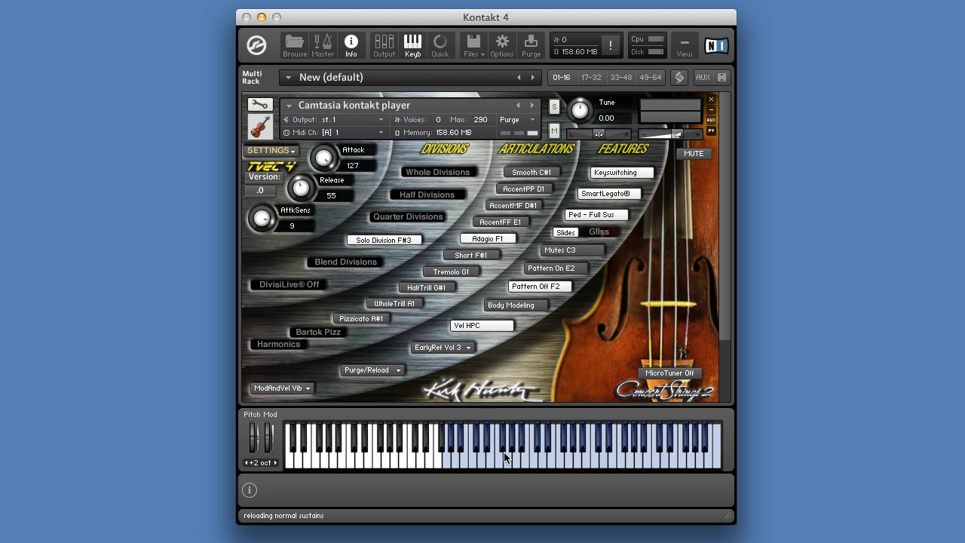
left_click(505, 456)
left_click(526, 468)
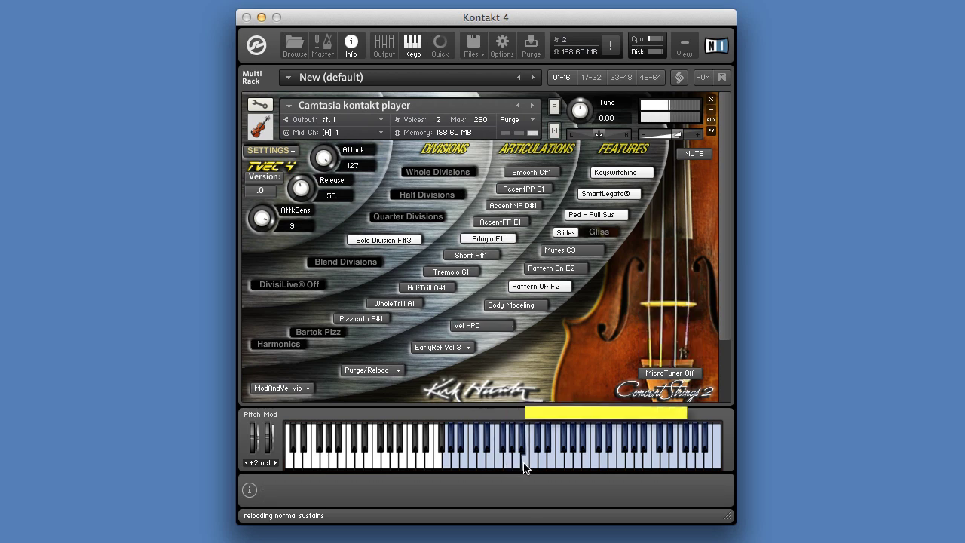
left_click(514, 468)
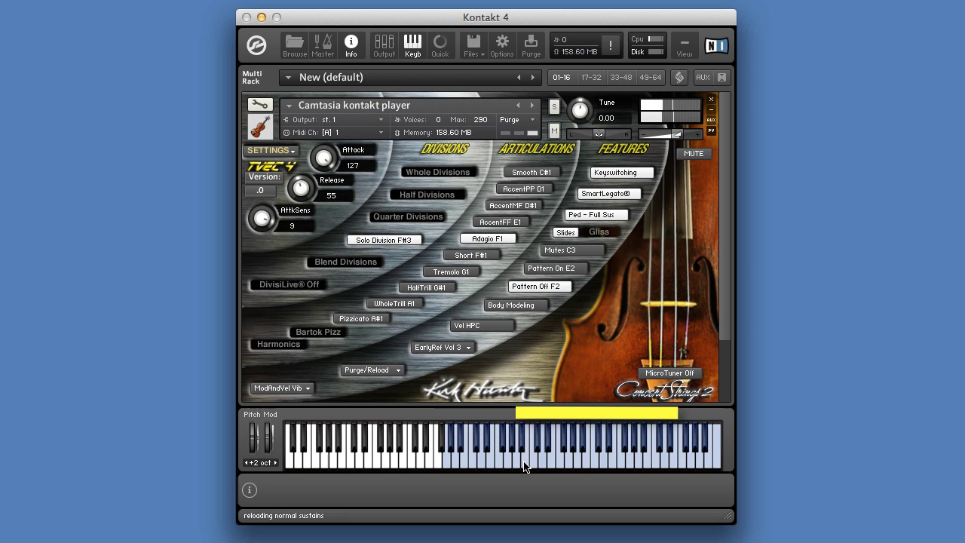
left_click(526, 465)
left_click(518, 464)
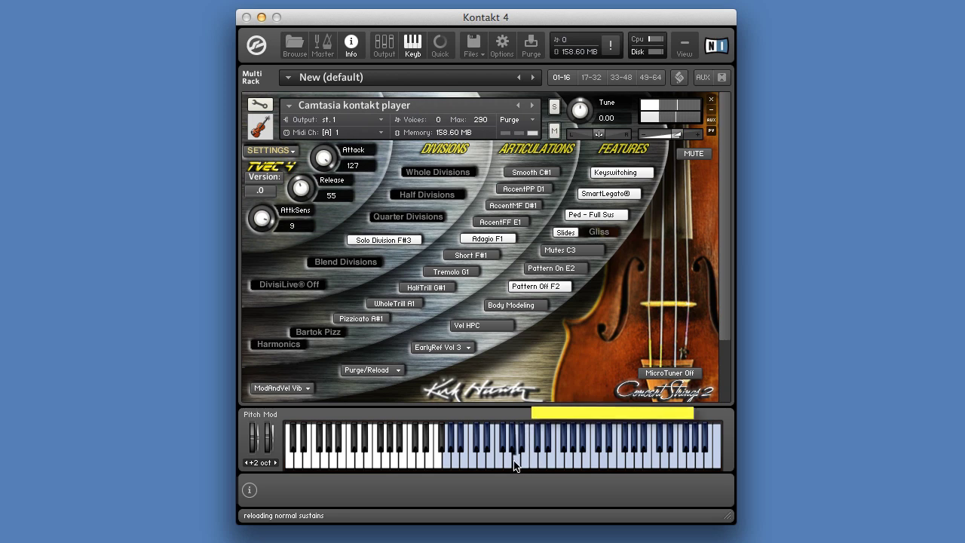
left_click(524, 465)
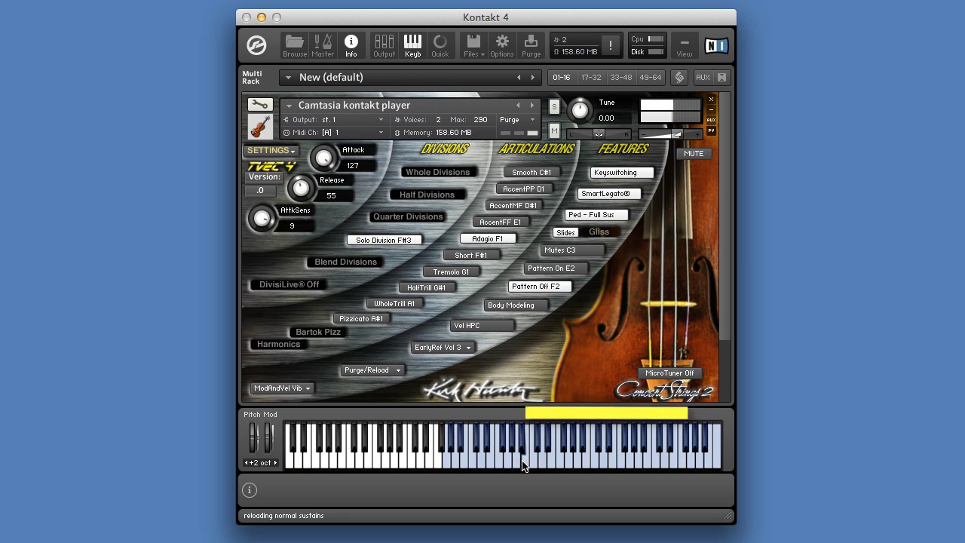
- Select the Smooth C#1 articulation and play a rising phrase on the virtual keyboard
left_click(520, 175)
left_click(519, 462)
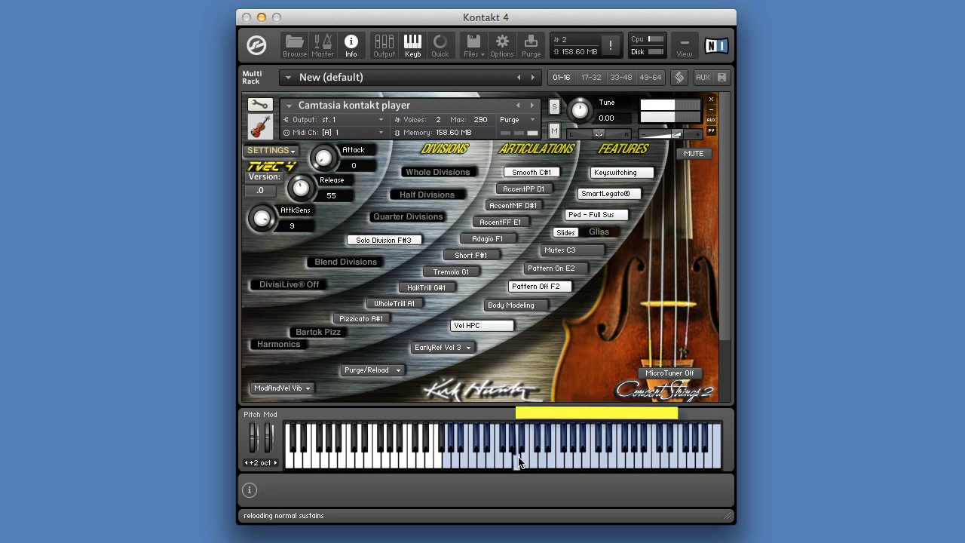
left_click(524, 463)
left_click(534, 463)
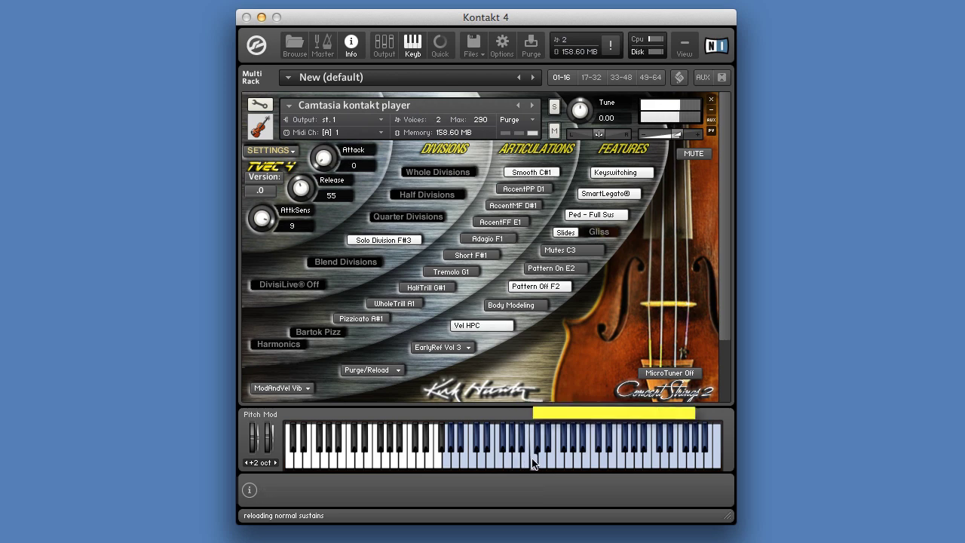
left_click(531, 461)
left_click(541, 463)
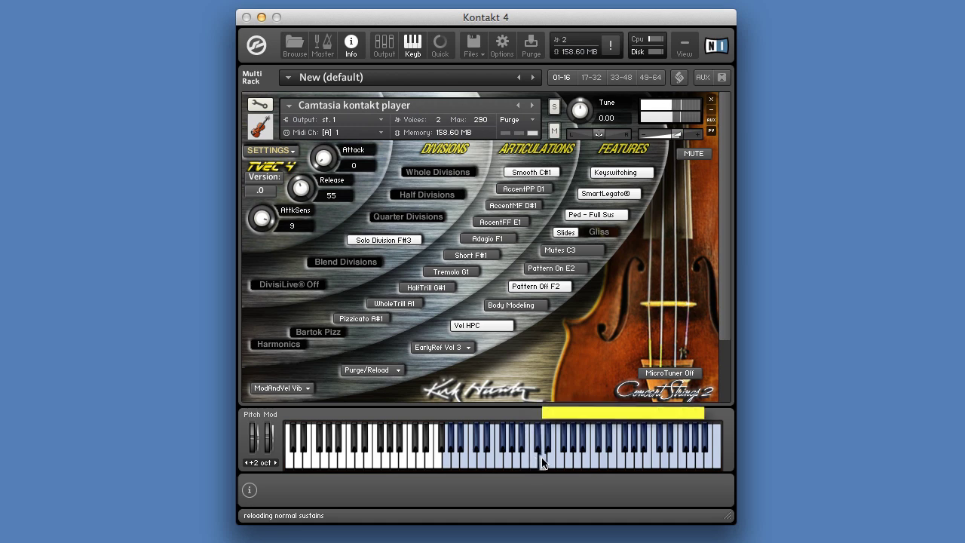
left_click(550, 462)
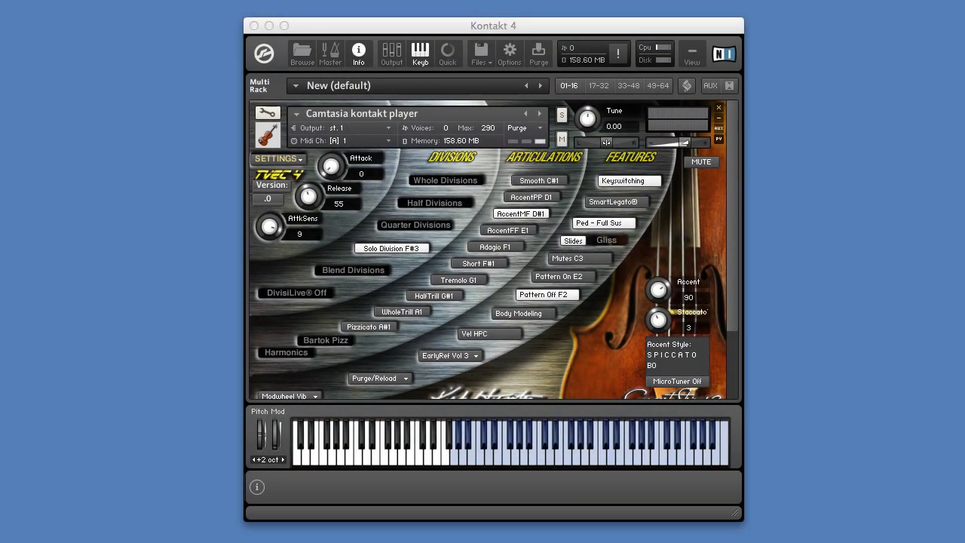
- Select the Tremolo G1 articulation, then go through AccentPP D1, AccentMF D#1 and AccentFF E1 in turn
left_click(448, 280)
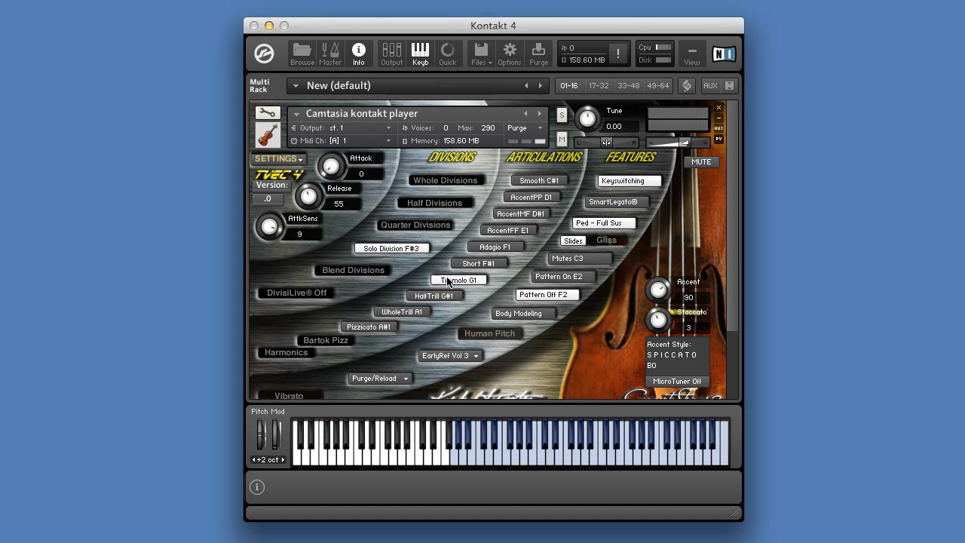
left_click(543, 196)
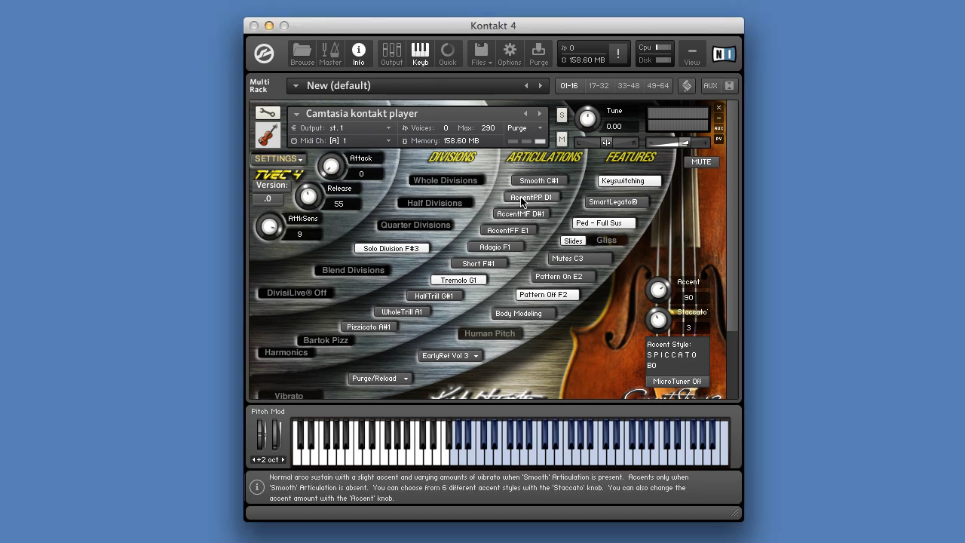
left_click(516, 215)
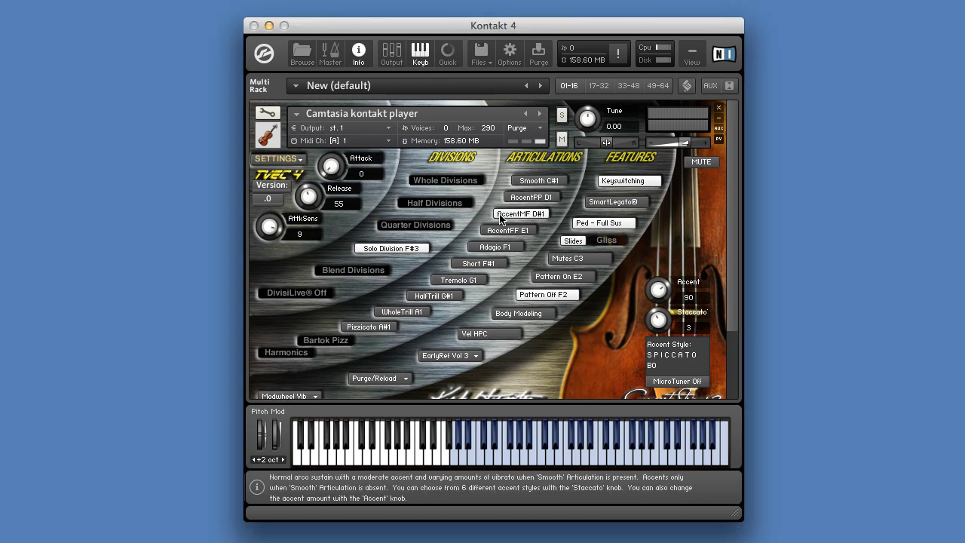
left_click(497, 233)
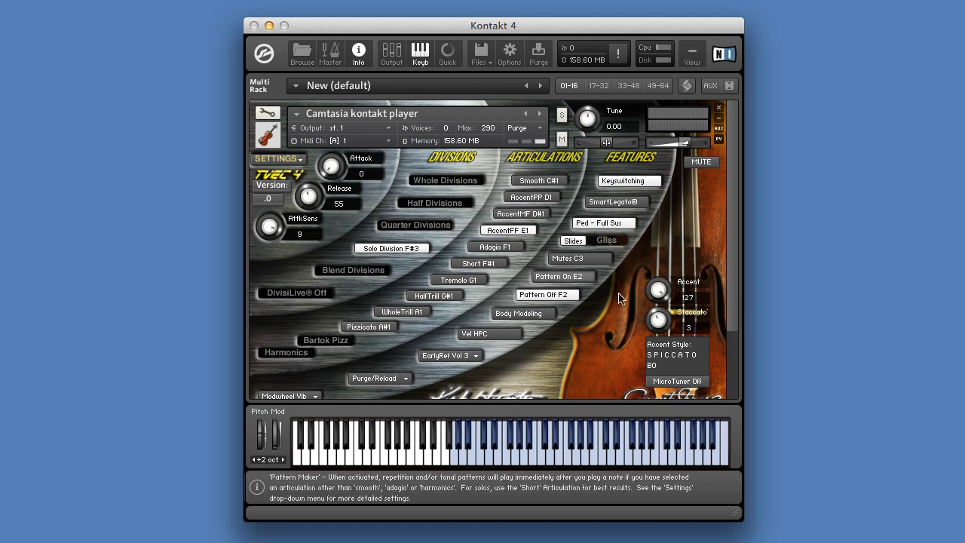
- Go back through AccentMF D#1 to AccentPP D1, reselect Tremolo G1 and play a short phrase on the virtual keyboard
left_click(519, 214)
left_click(516, 198)
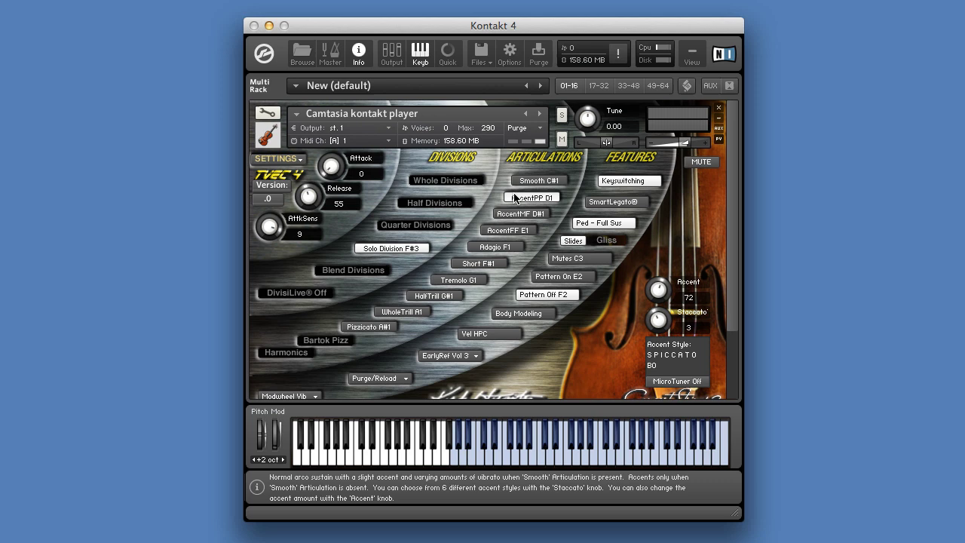
left_click(449, 283)
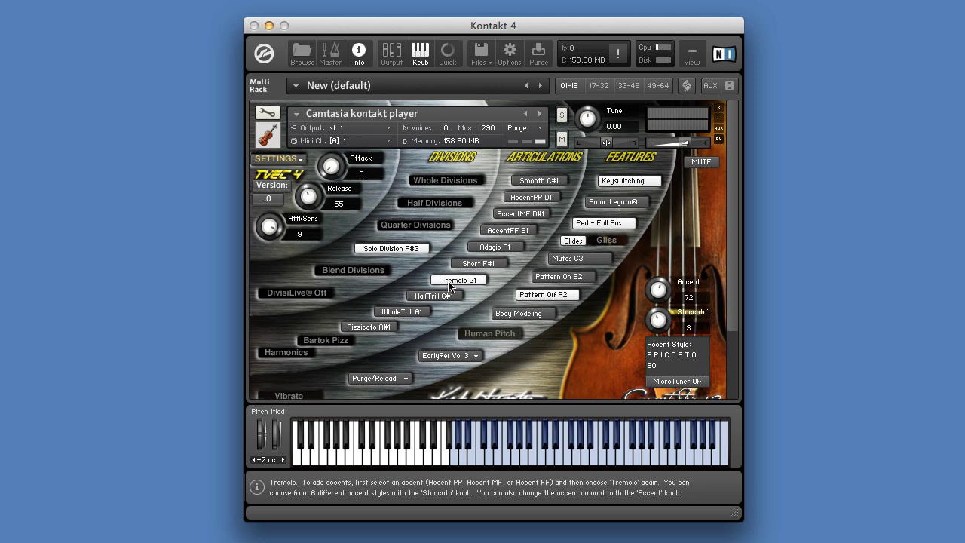
left_click(593, 449)
left_click(595, 460)
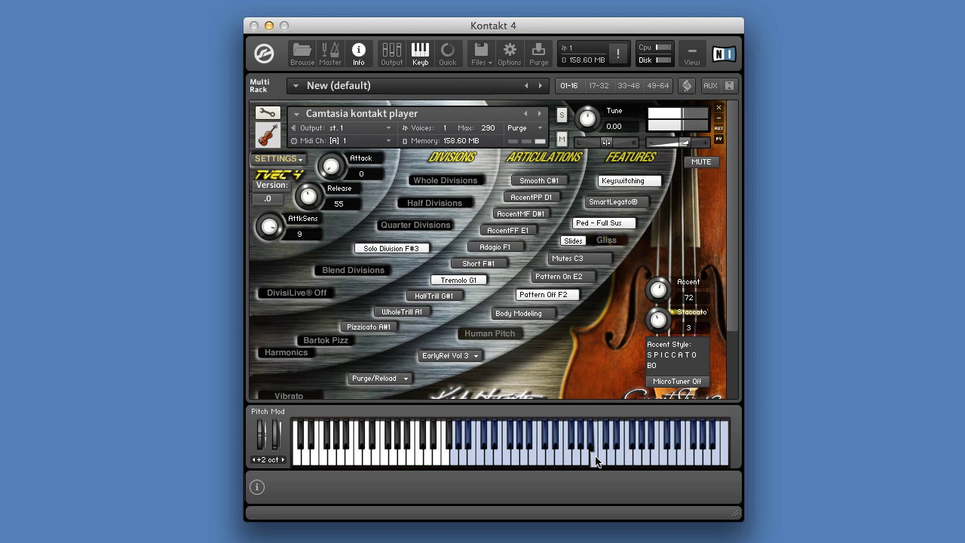
left_click(585, 456)
left_click(590, 443)
- Reapply the AccentPP D1 accent to the Tremolo G1 articulation and play two notes on the virtual keyboard
left_click(528, 198)
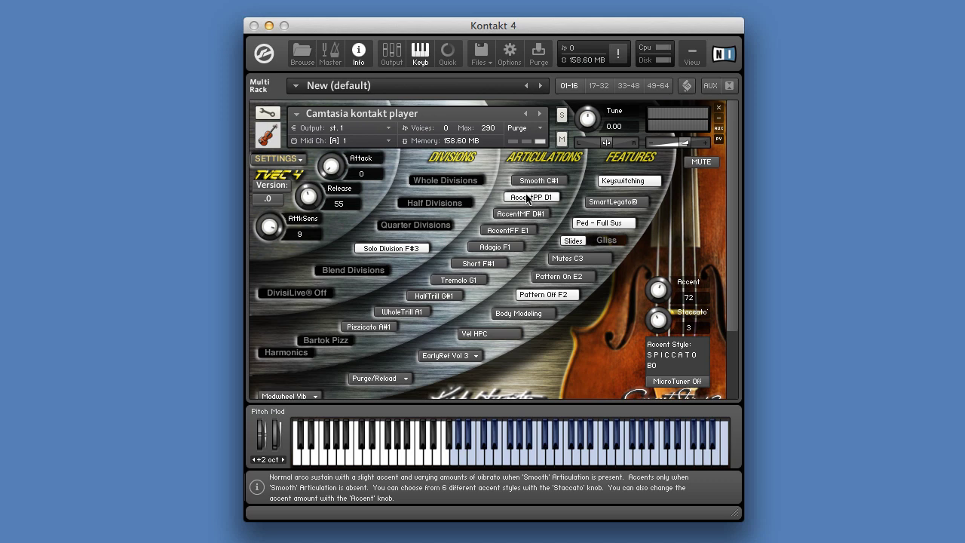
left_click(449, 283)
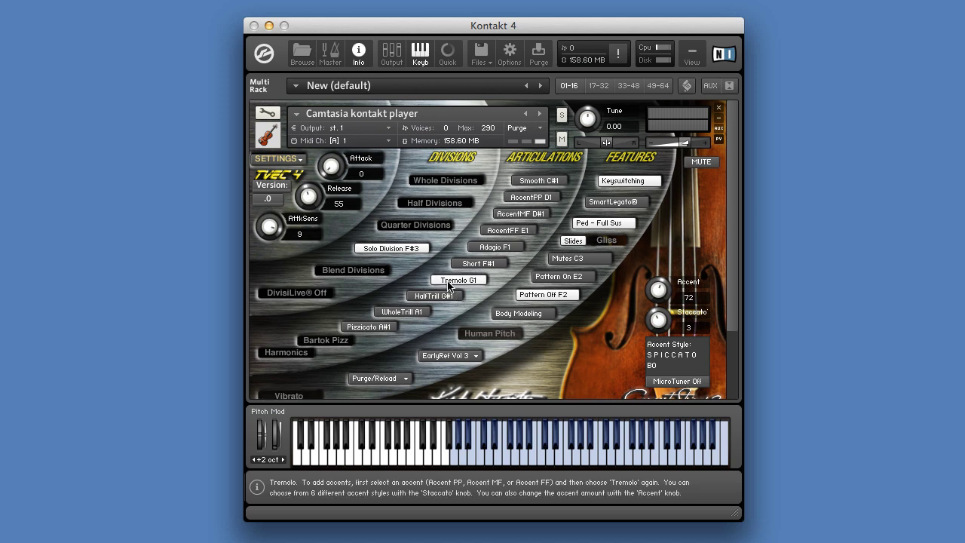
left_click(566, 456)
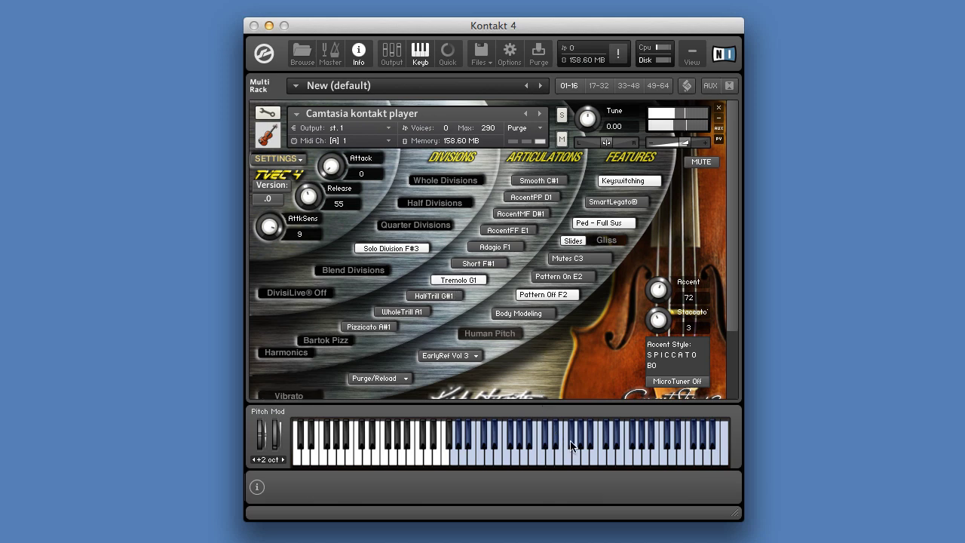
left_click(572, 440)
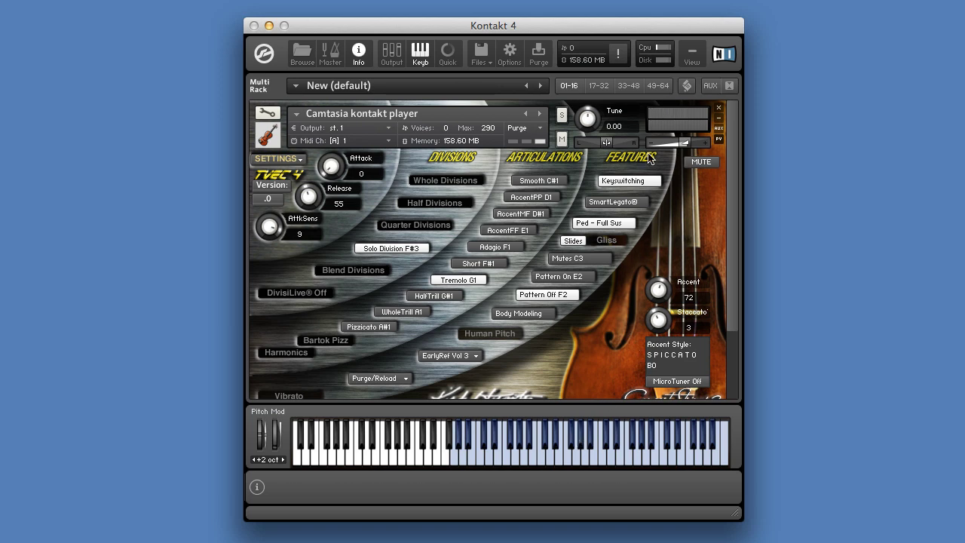
- Remove the accent from Tremolo G1 by selecting Smooth C#1 and Adagio F1 before it, and play a falling phrase
left_click(524, 182)
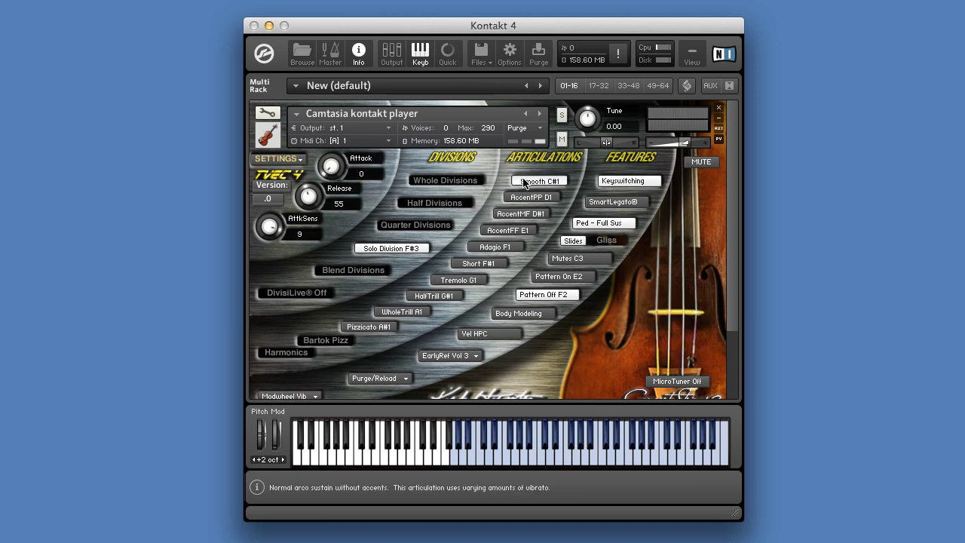
left_click(485, 249)
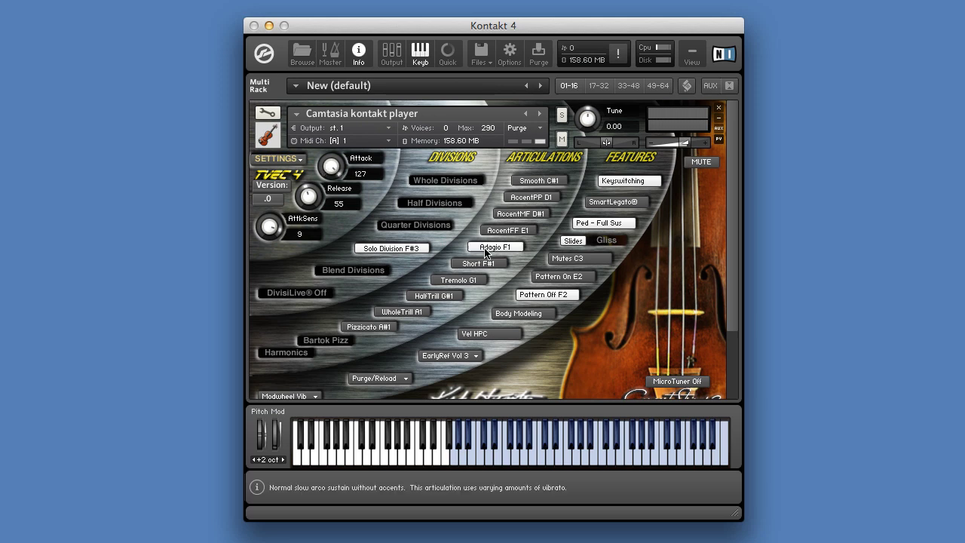
left_click(450, 283)
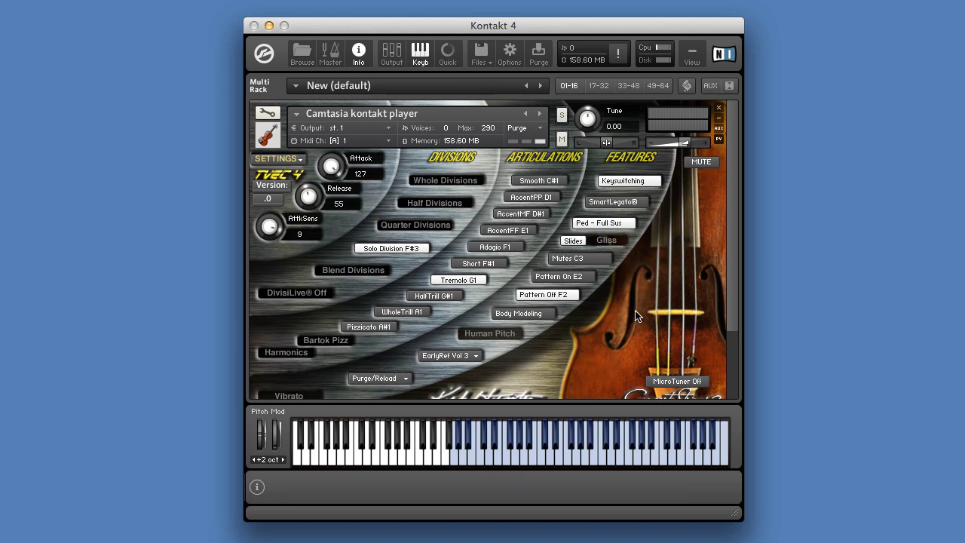
left_click(505, 456)
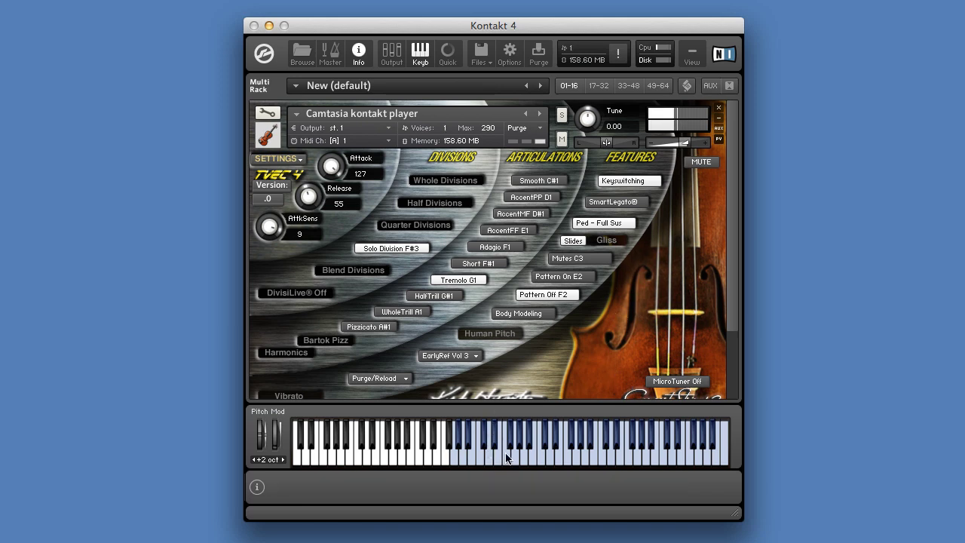
left_click(503, 457)
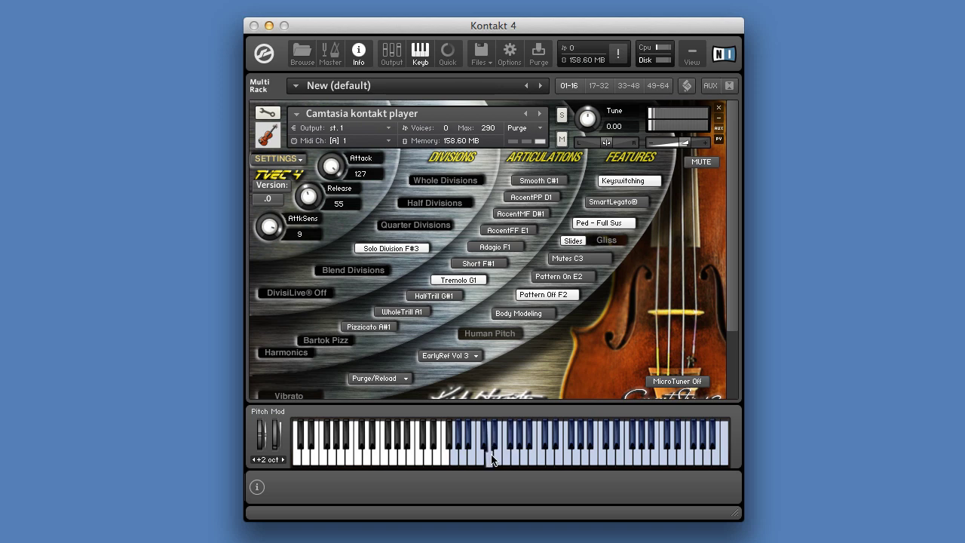
left_click(492, 459)
left_click(484, 448)
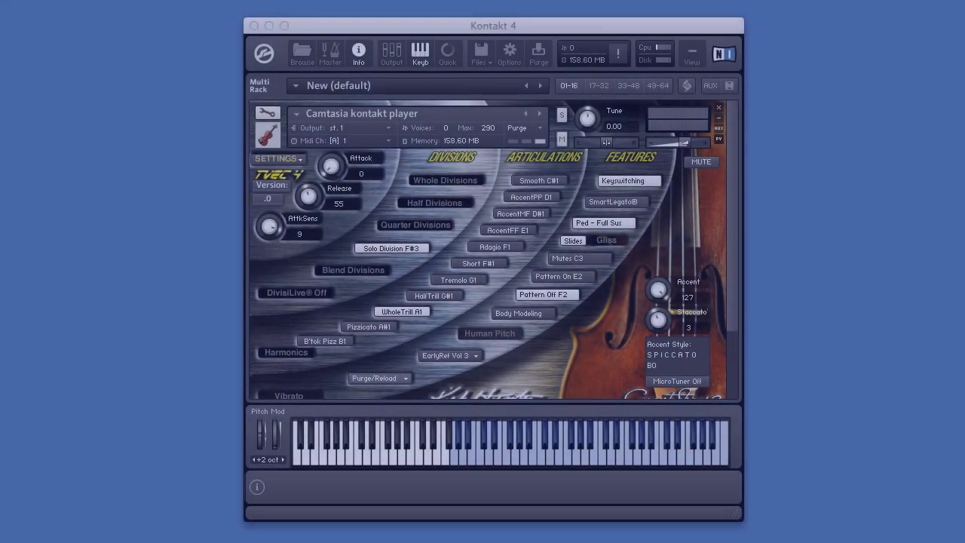
- Select the HalfTrill G#1 and WholeTrill A1 articulations in turn, then go through AccentPP D1, AccentMF D#1 and AccentFF E1
left_click(429, 299)
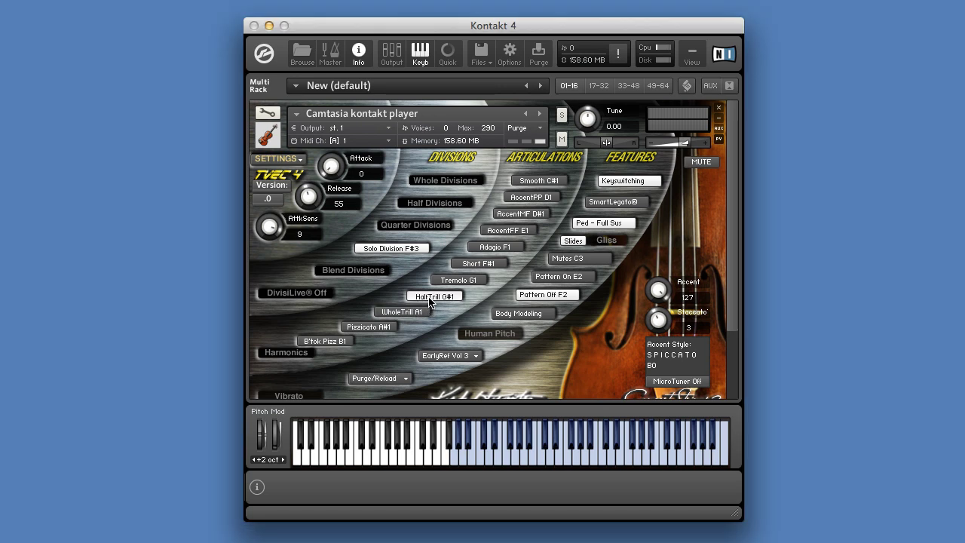
left_click(397, 313)
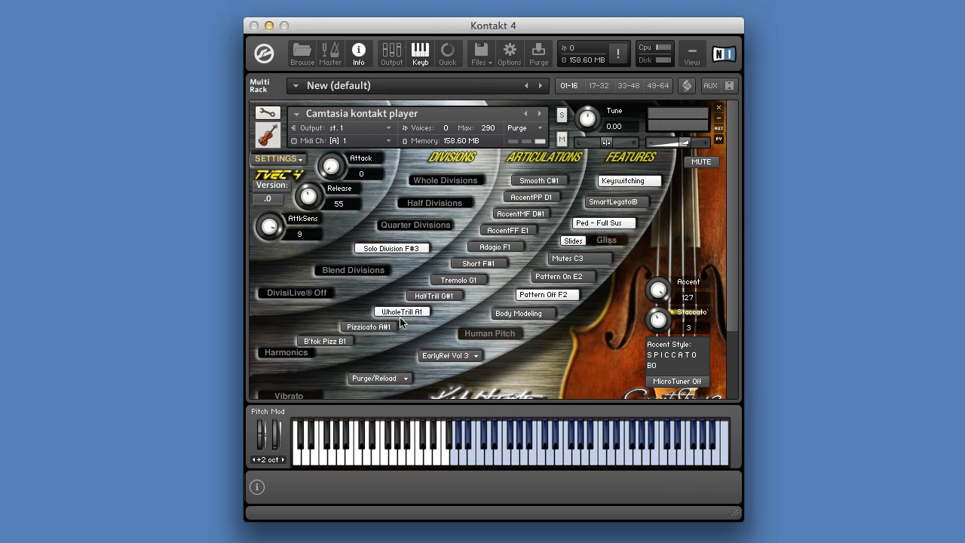
left_click(530, 198)
left_click(506, 216)
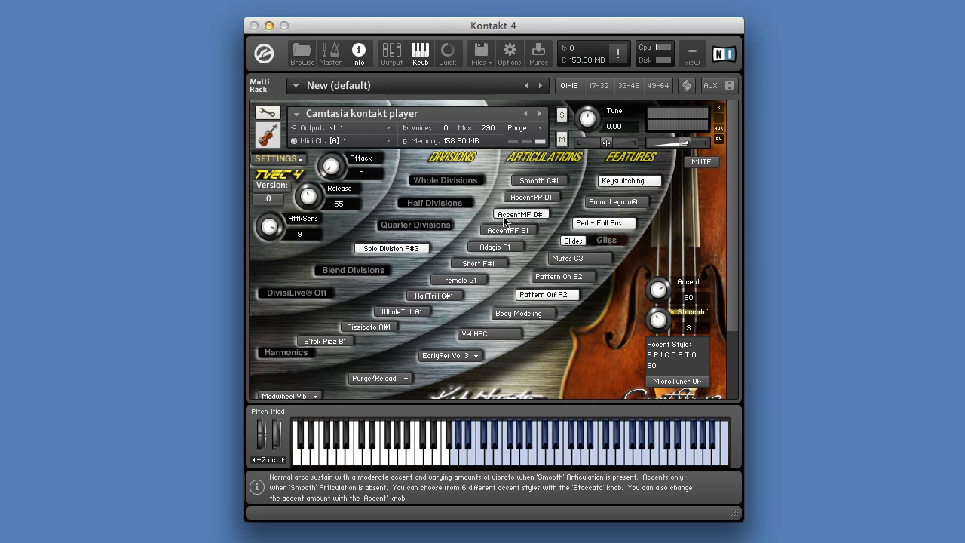
left_click(507, 230)
- Apply the AccentMF D#1 accent to HalfTrill G#1 and play a few notes on the virtual keyboard
left_click(503, 216)
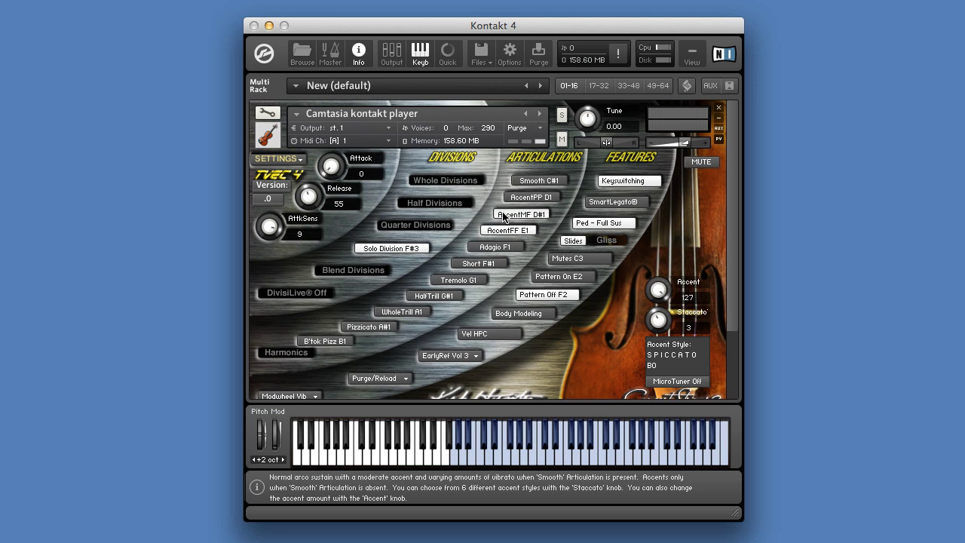
left_click(424, 297)
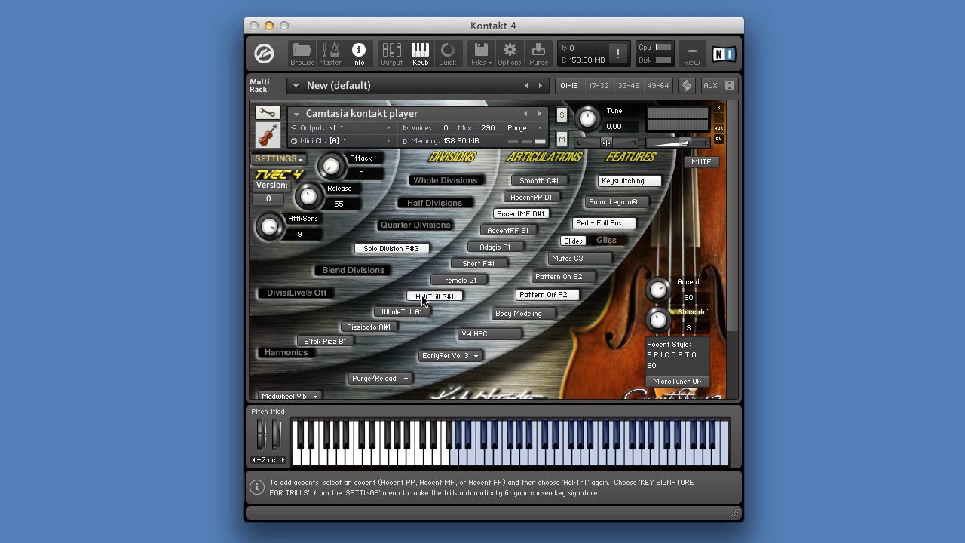
left_click(424, 297)
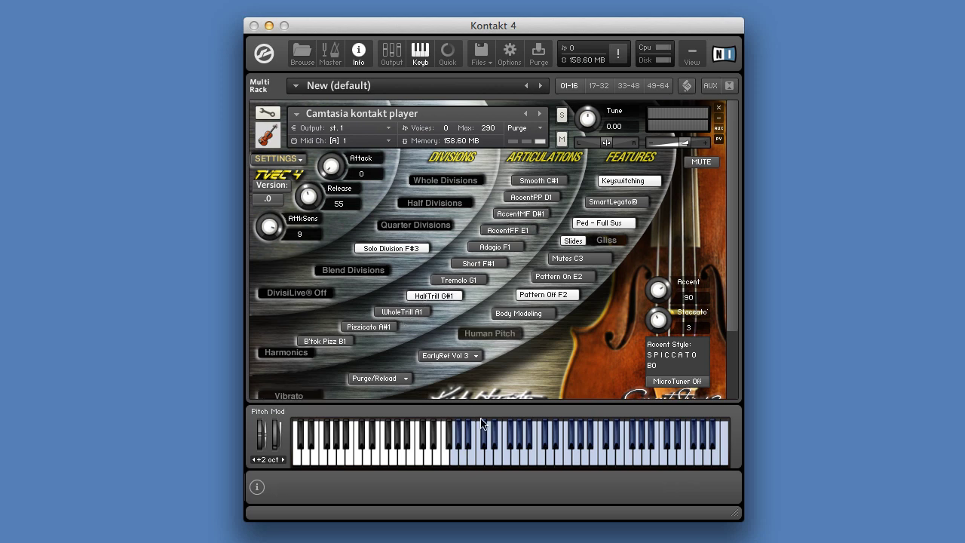
left_click(504, 457)
left_click(511, 444)
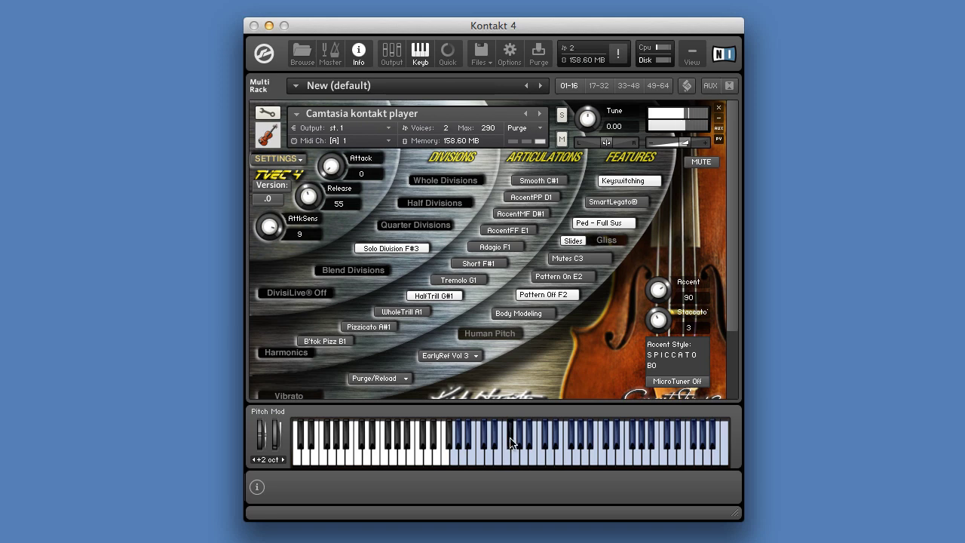
left_click(496, 439)
- Apply the AccentPP D1 accent to WholeTrill A1 and play a rising three-note phrase on the lowest playable keys
left_click(518, 198)
left_click(402, 311)
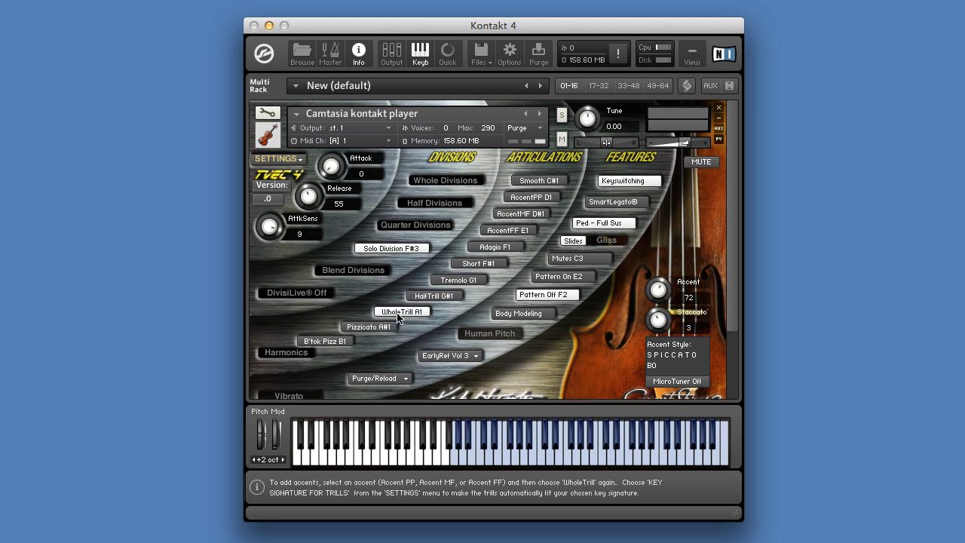
left_click(455, 452)
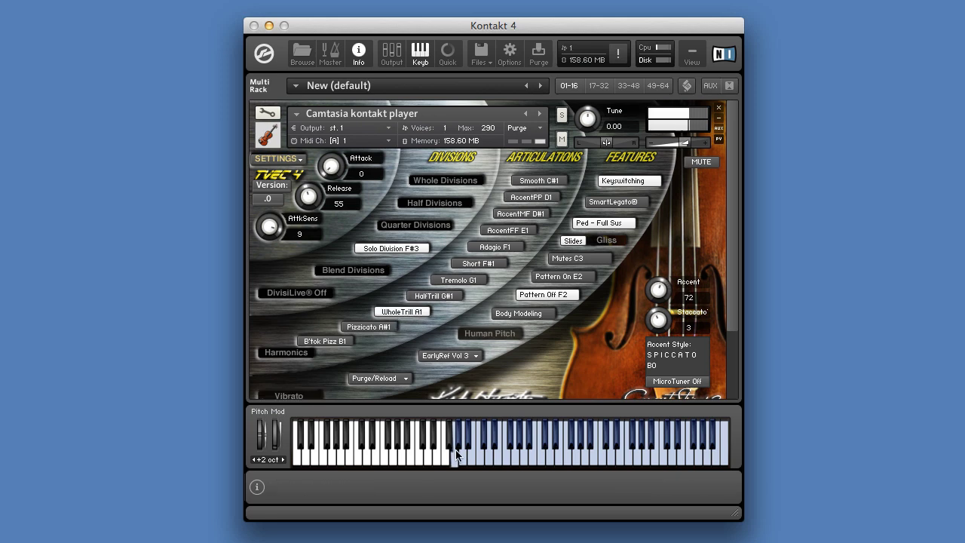
left_click(462, 456)
left_click(471, 458)
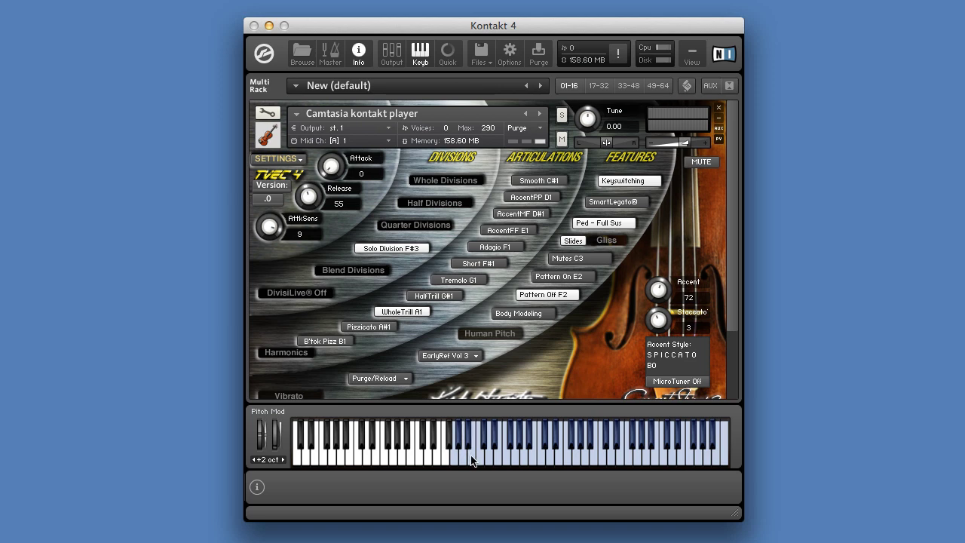
- Select Smooth C#1 and Adagio F1 before HalfTrill G#1 for an unaccented trill, and play a four-note phrase
left_click(517, 178)
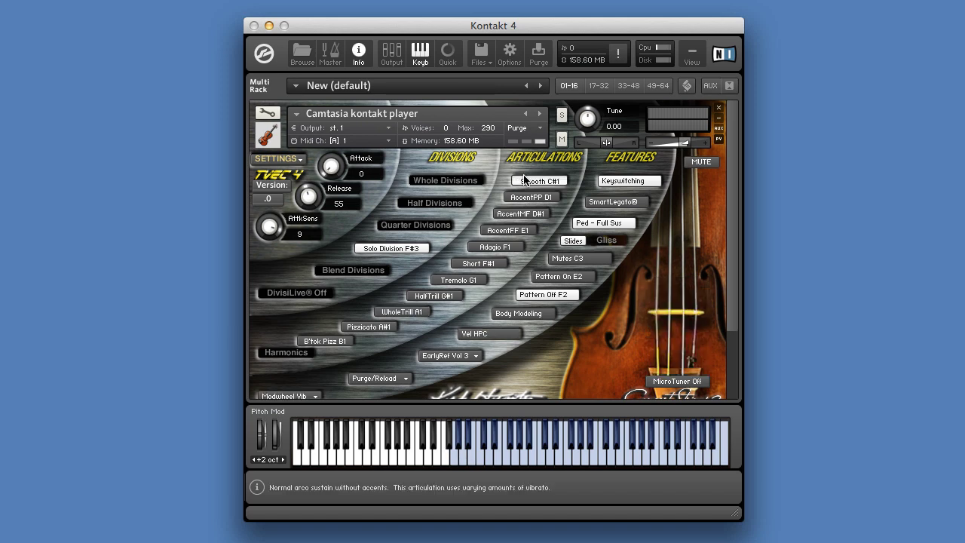
left_click(489, 249)
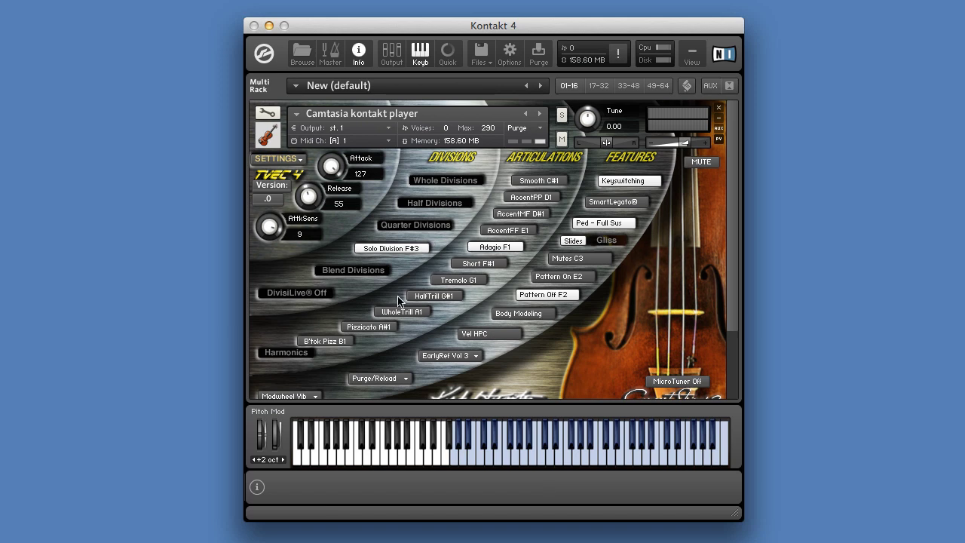
left_click(423, 297)
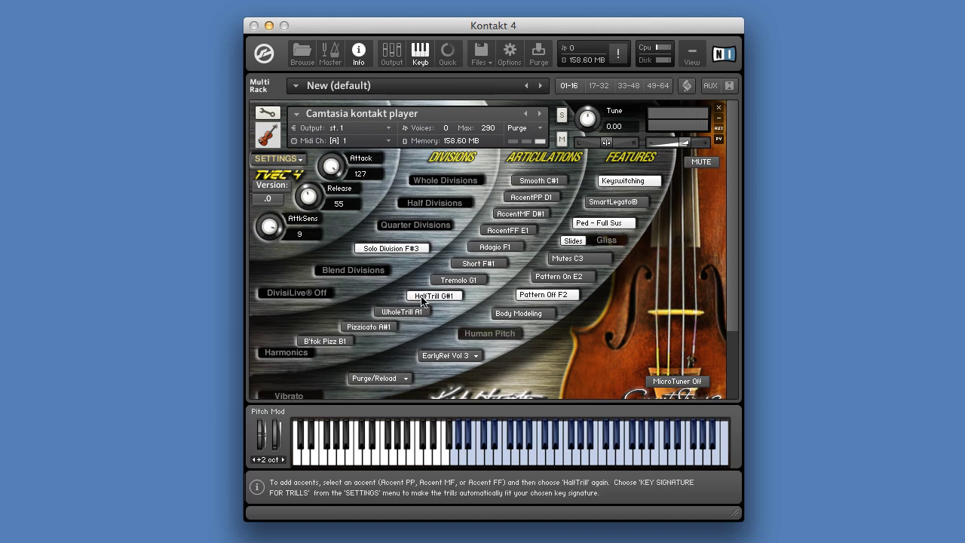
left_click(496, 463)
left_click(505, 465)
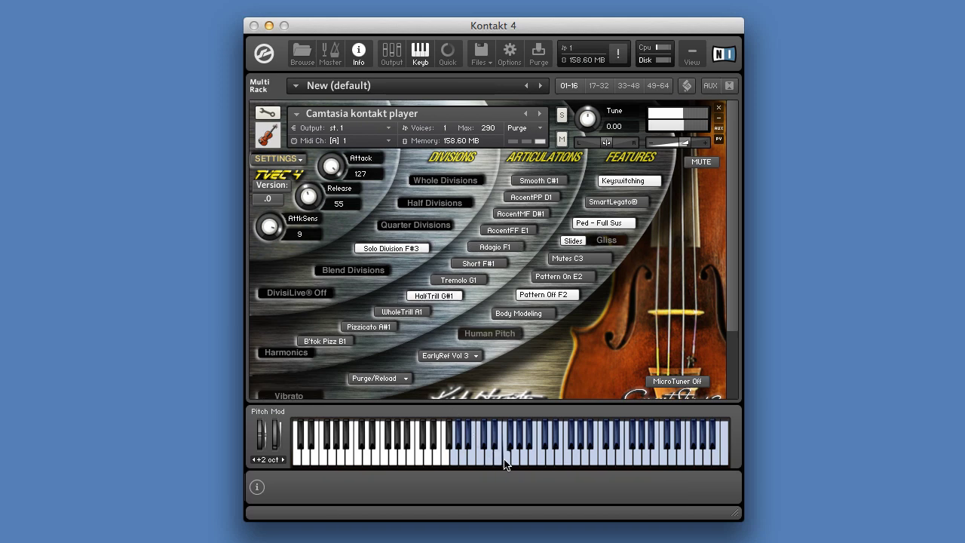
left_click(487, 462)
left_click(475, 463)
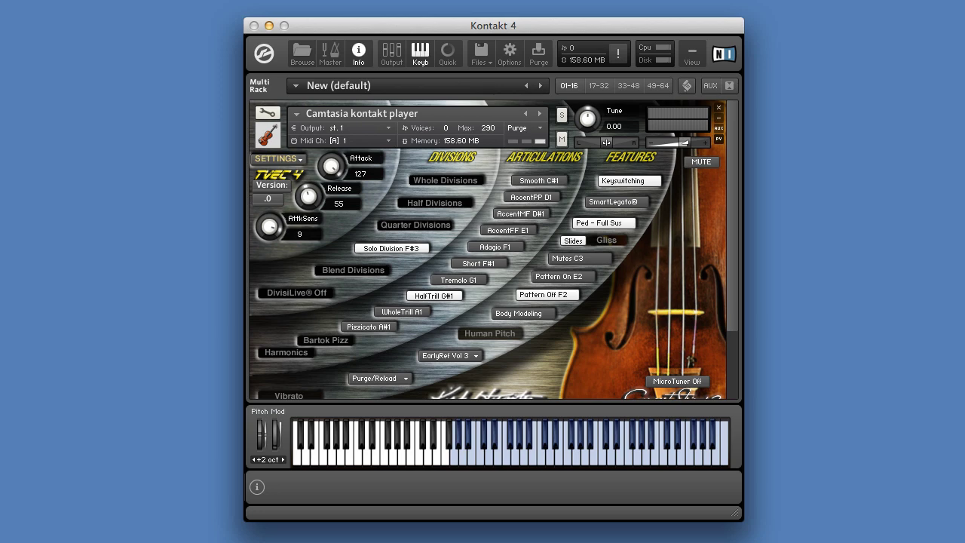
- Open the key signature settings for trills, PatternMaker and MicroTuner, and show the description of the Key Sig control
left_click(266, 157)
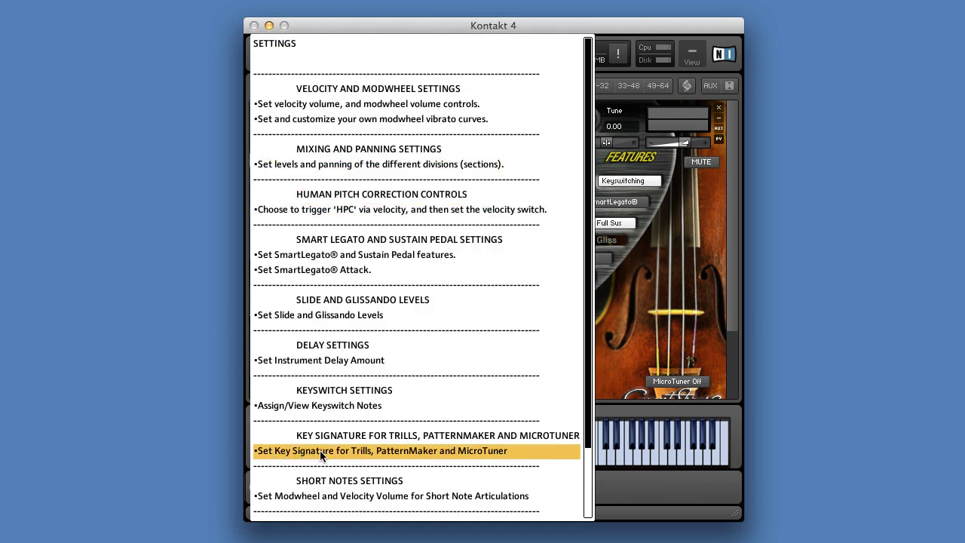
left_click(392, 453)
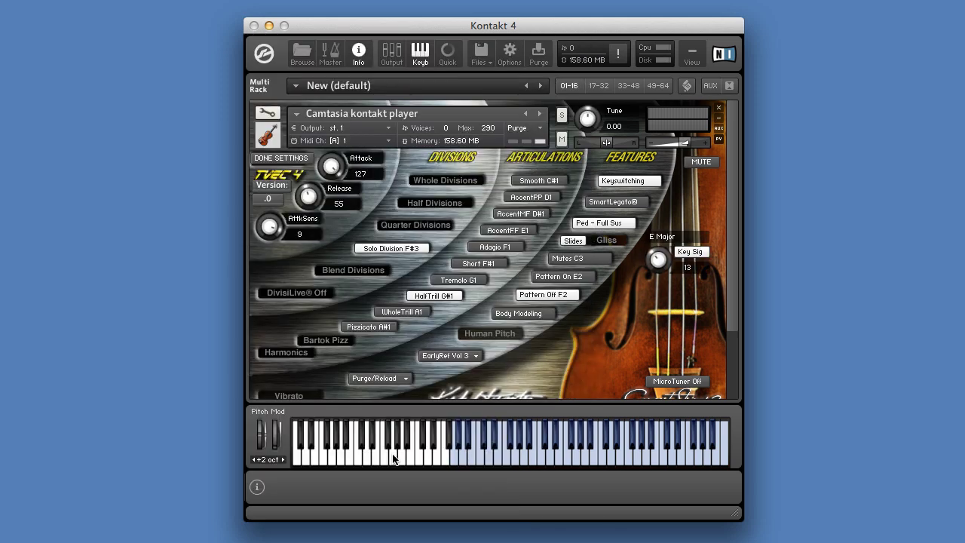
mouse_move(657, 260)
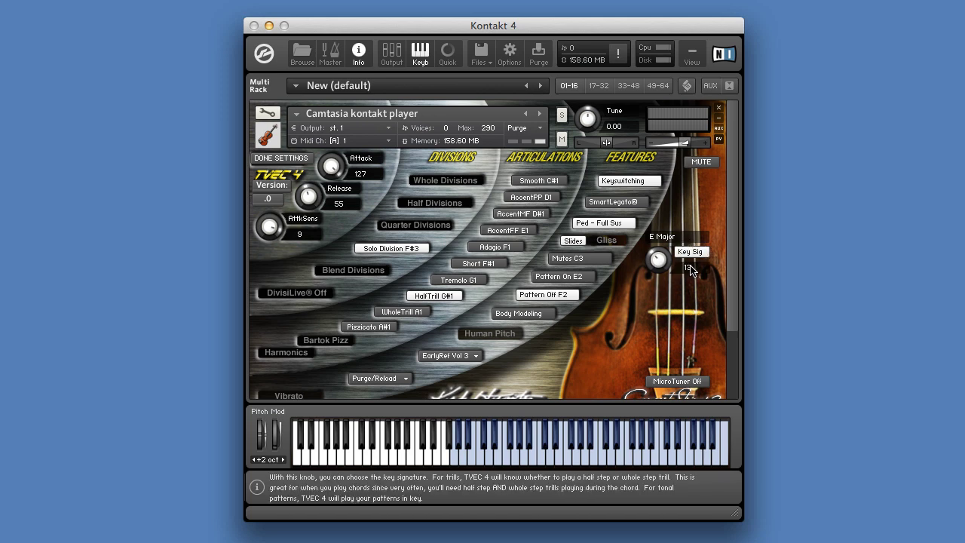
- Close the key signature settings and play several notes on the virtual keyboard with HalfTrill G#1
left_click(265, 162)
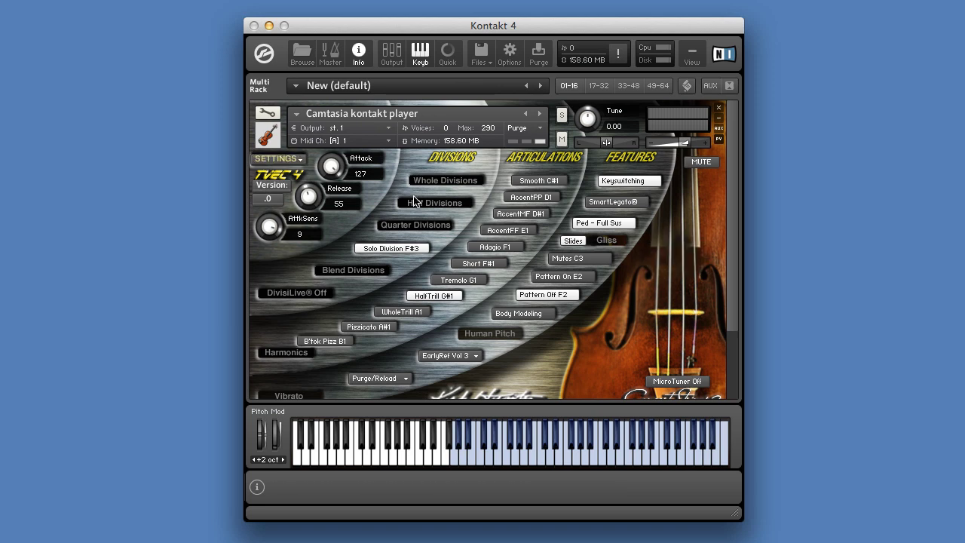
left_click(501, 459)
mouse_move(423, 299)
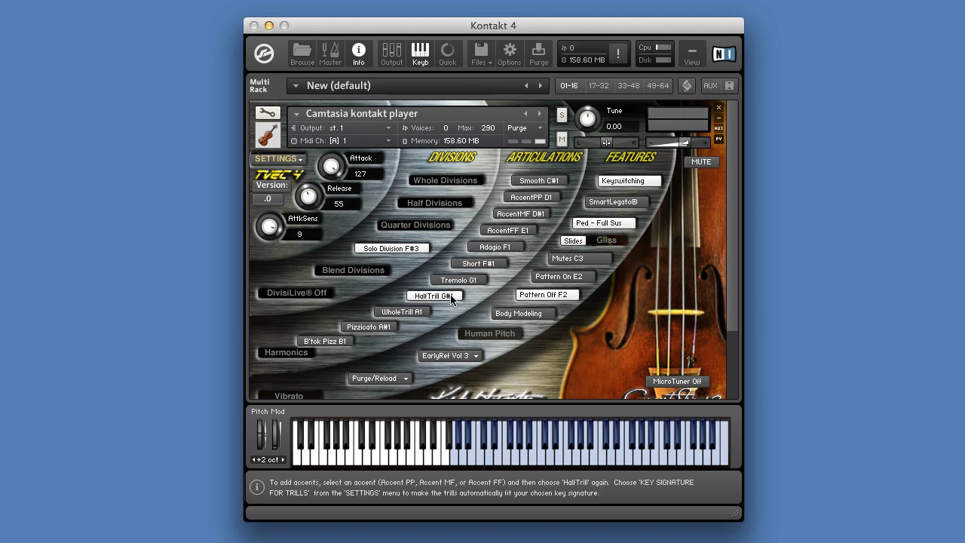
left_click(499, 460)
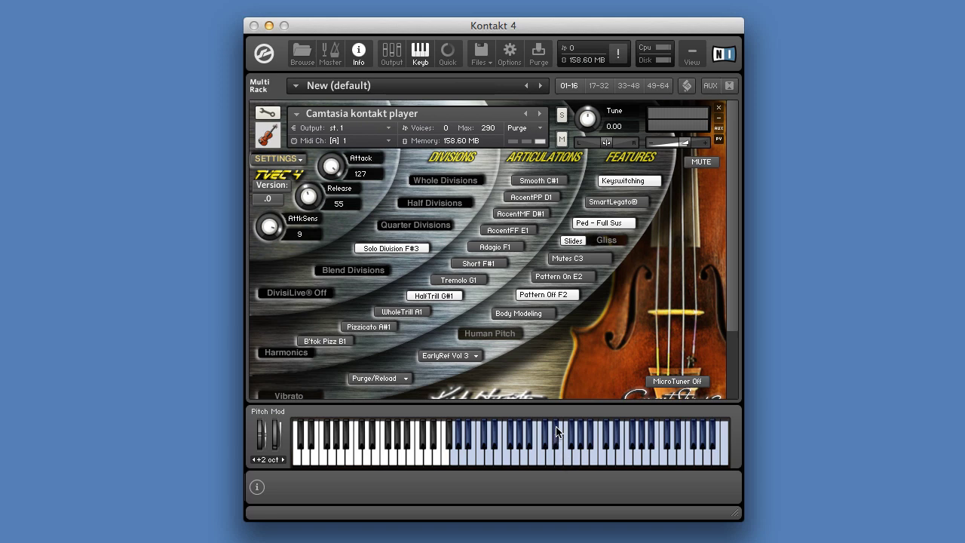
left_click(556, 431)
- Select the WholeTrill A1 articulation and play a couple of notes in the middle of the playable range
left_click(402, 315)
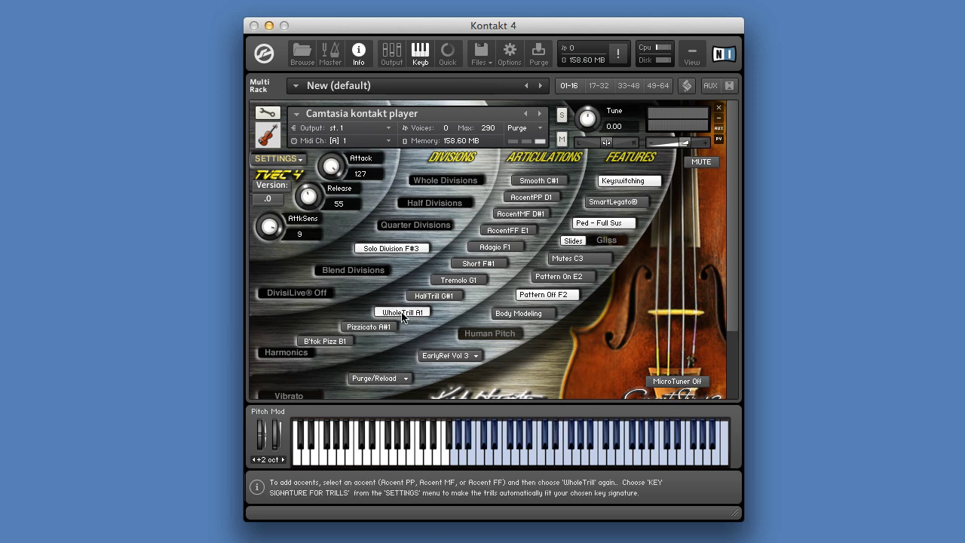
left_click(553, 445)
left_click(556, 442)
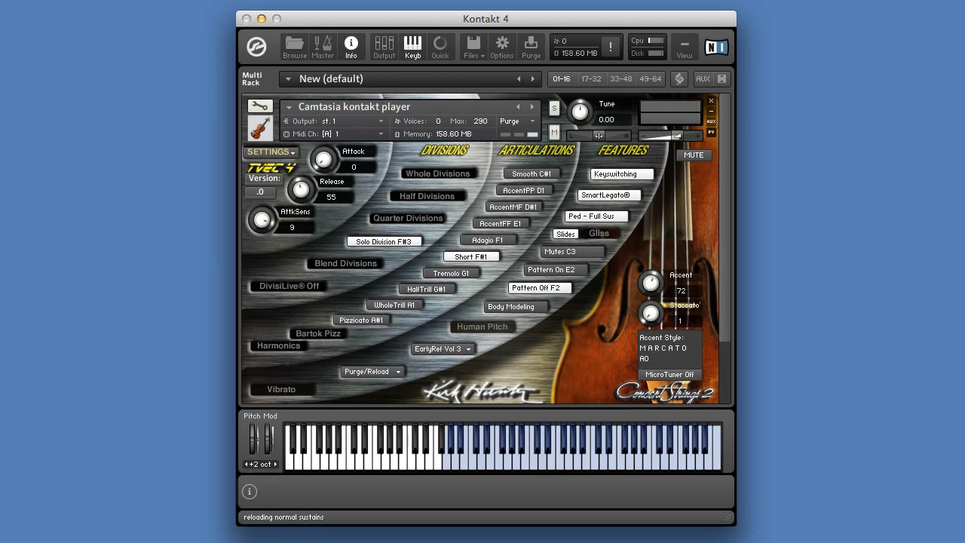
- Select the Pizzicato A#1 articulation and play three rising notes on the virtual keyboard
left_click(367, 322)
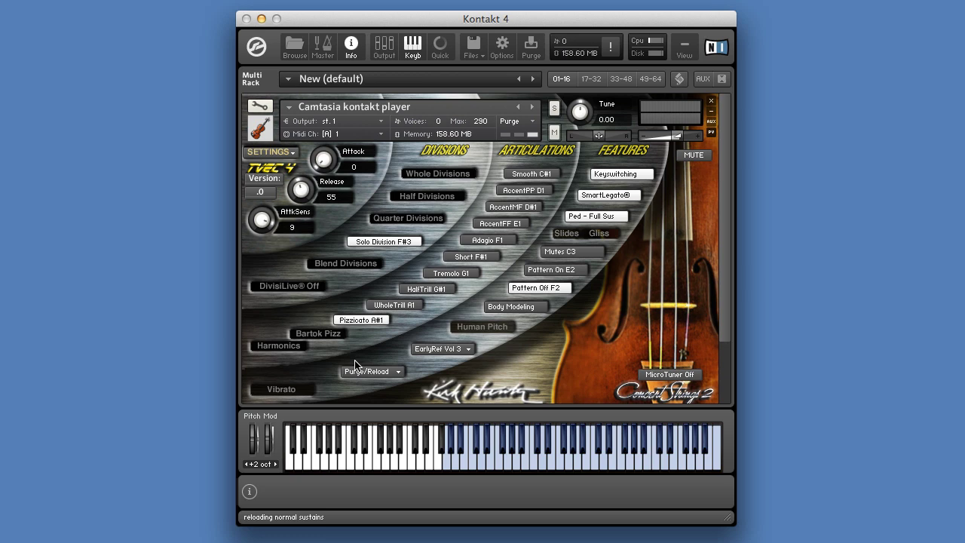
left_click(502, 457)
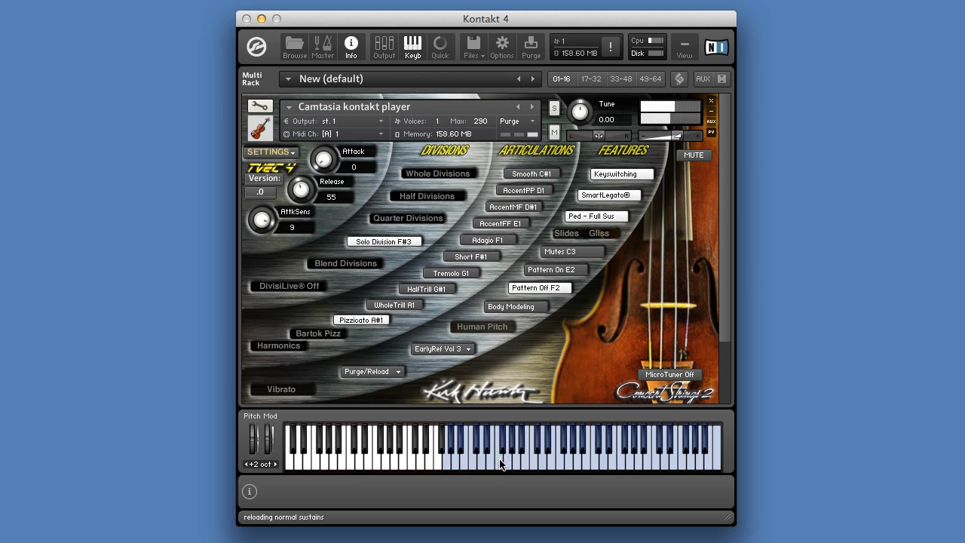
left_click(551, 458)
left_click(572, 460)
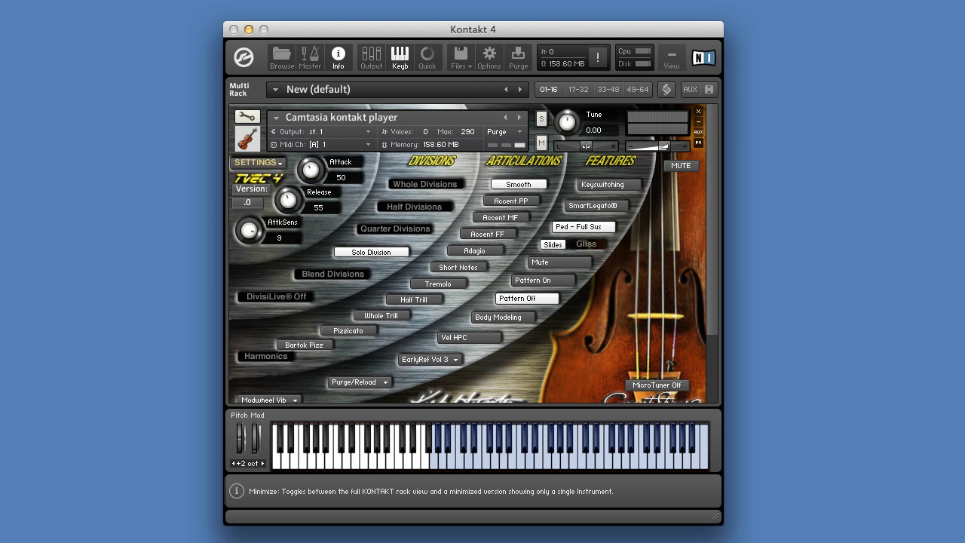
- Turn on Keyswitching and open the settings for assigning and viewing keyswitch notes
left_click(593, 187)
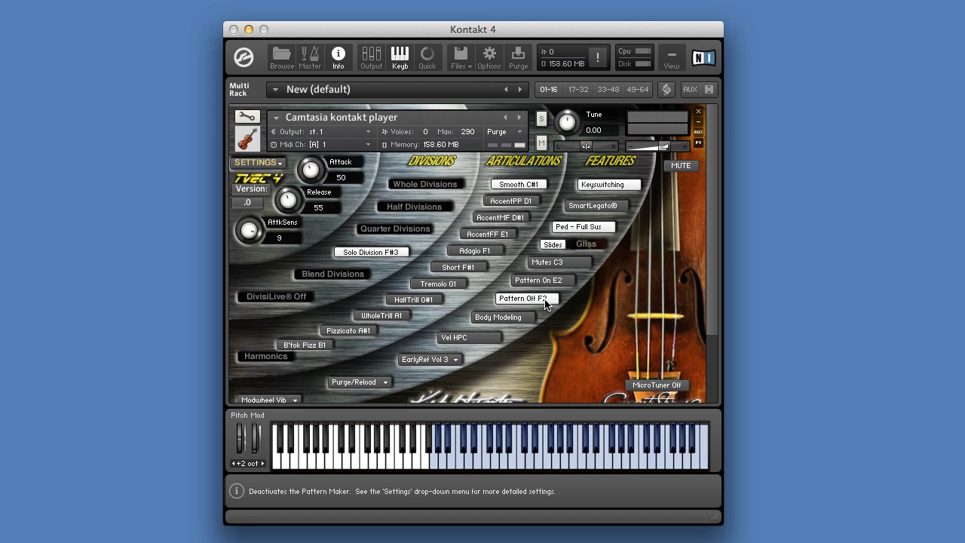
left_click(256, 163)
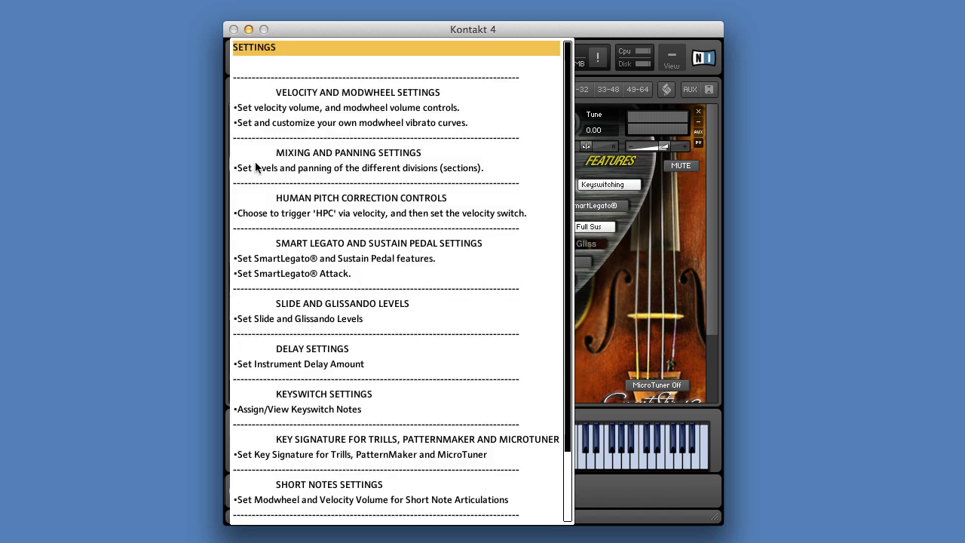
left_click(251, 409)
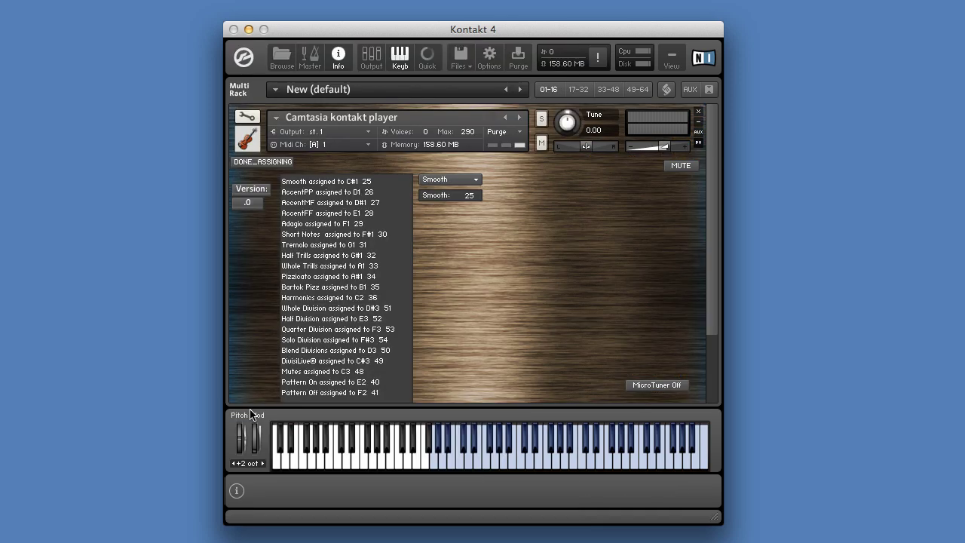
- Pick another articulation in the keyswitch assignment settings and finish assigning without changing its note
left_click(462, 179)
left_click(454, 254)
left_click(271, 162)
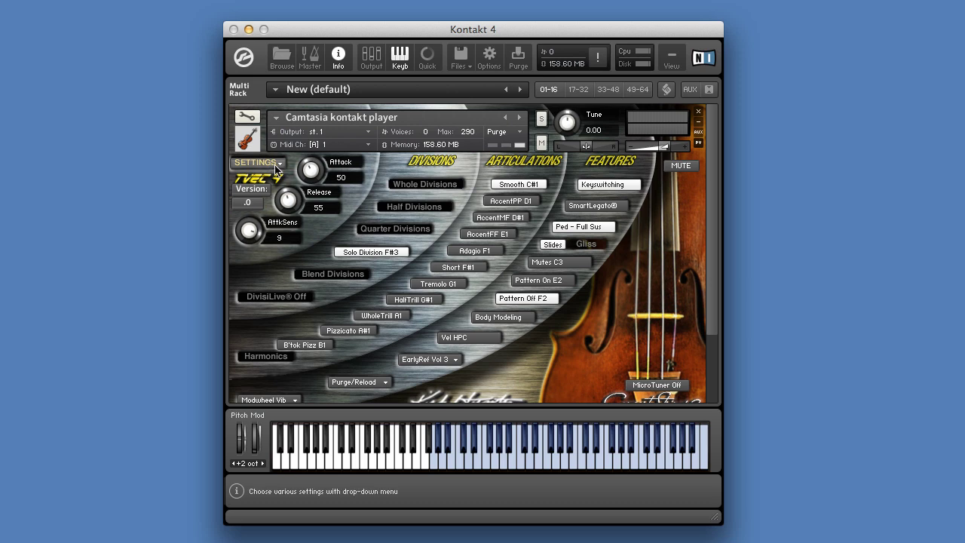
- Show the MIDI CC# automation options for the Smooth C#1 articulation and dismiss them
right_click(522, 186)
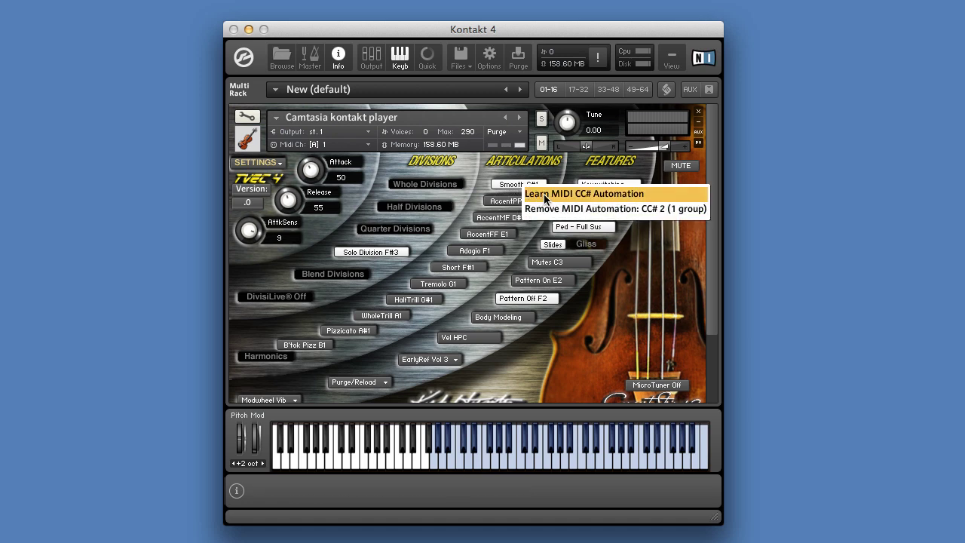
left_click(668, 202)
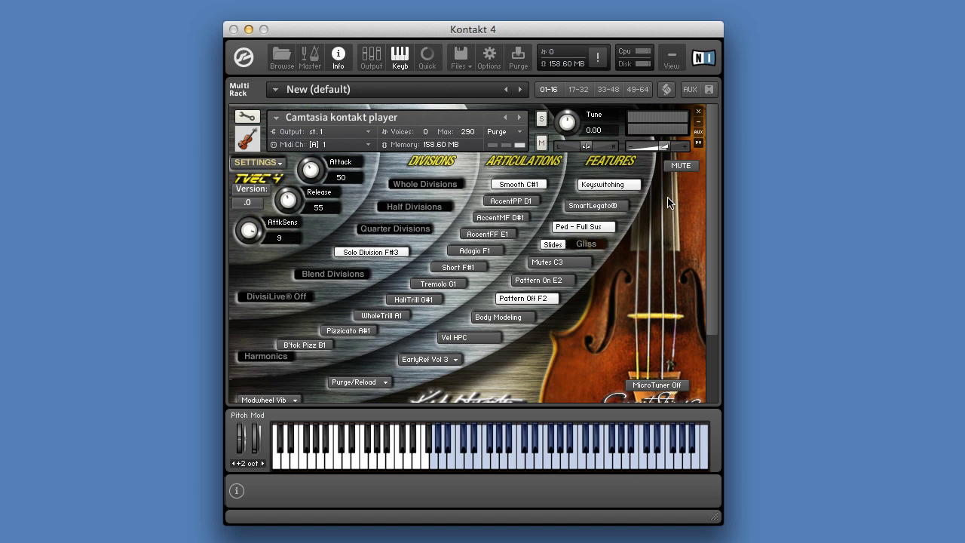